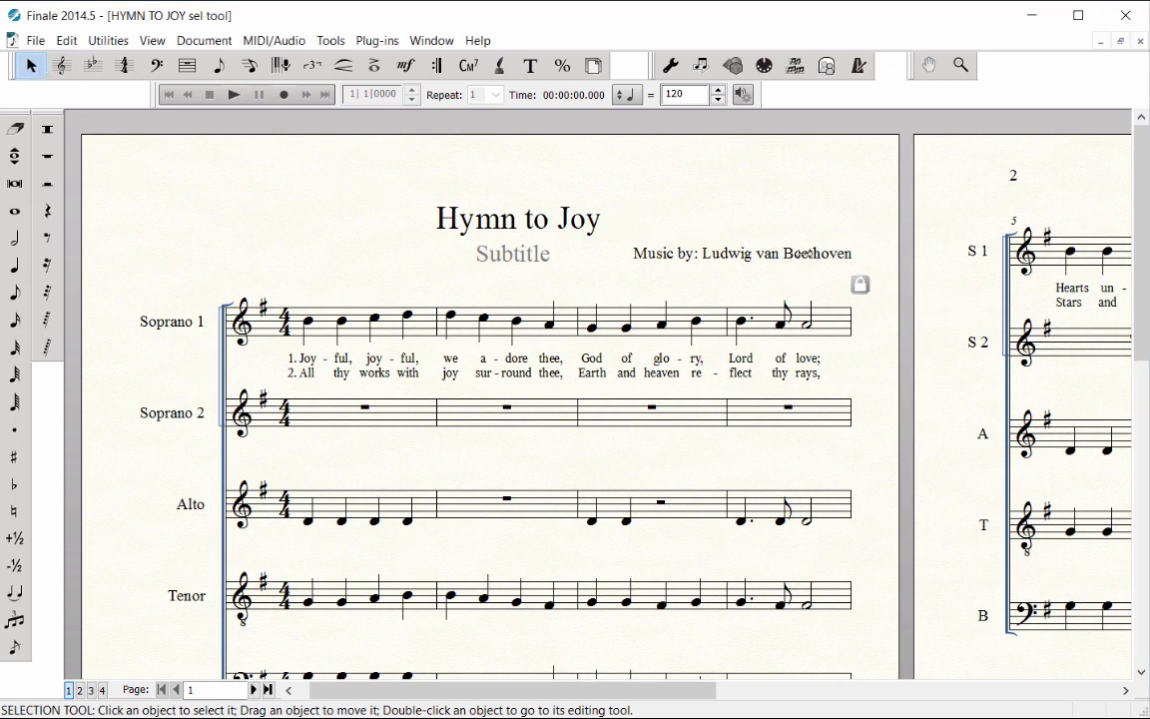
Lower the Beethoven composer credit and delete the Subtitle placeholder under the title.
mouse_move(729, 239)
mouse_down()
mouse_move(804, 267)
mouse_move(805, 281)
mouse_up()
click(539, 256)
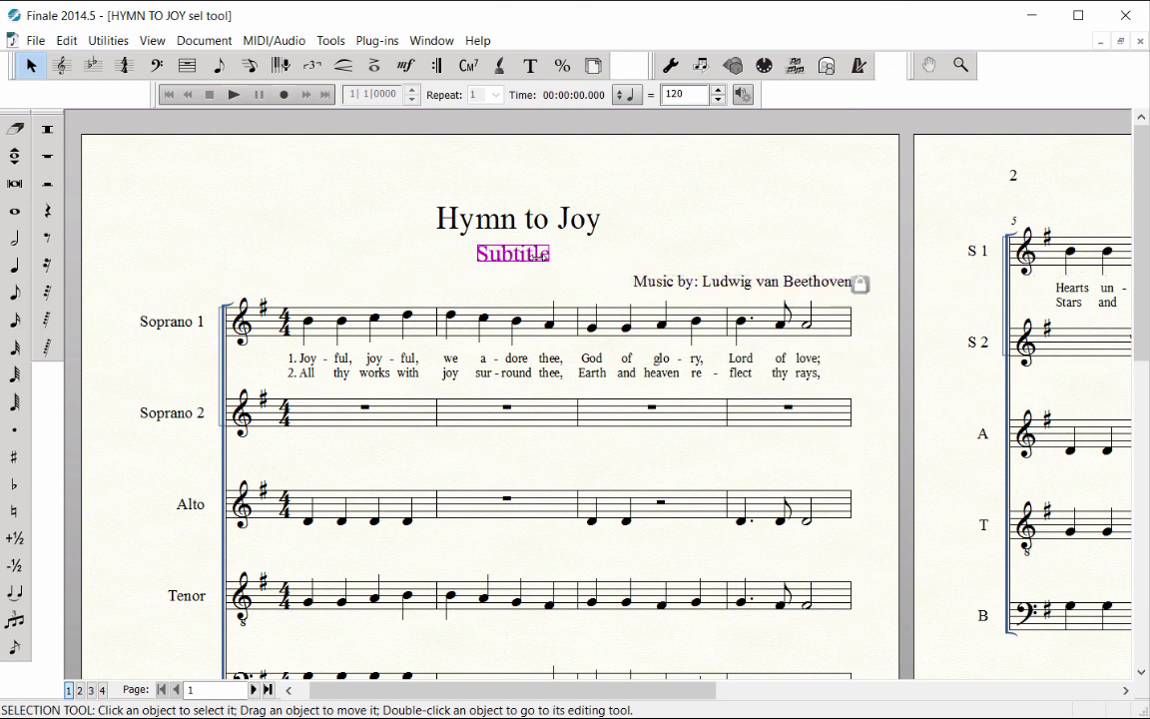
key(Delete)
Highlight the Hymn to Joy title text, then exit editing and return to the Selection tool.
double_click(510, 222)
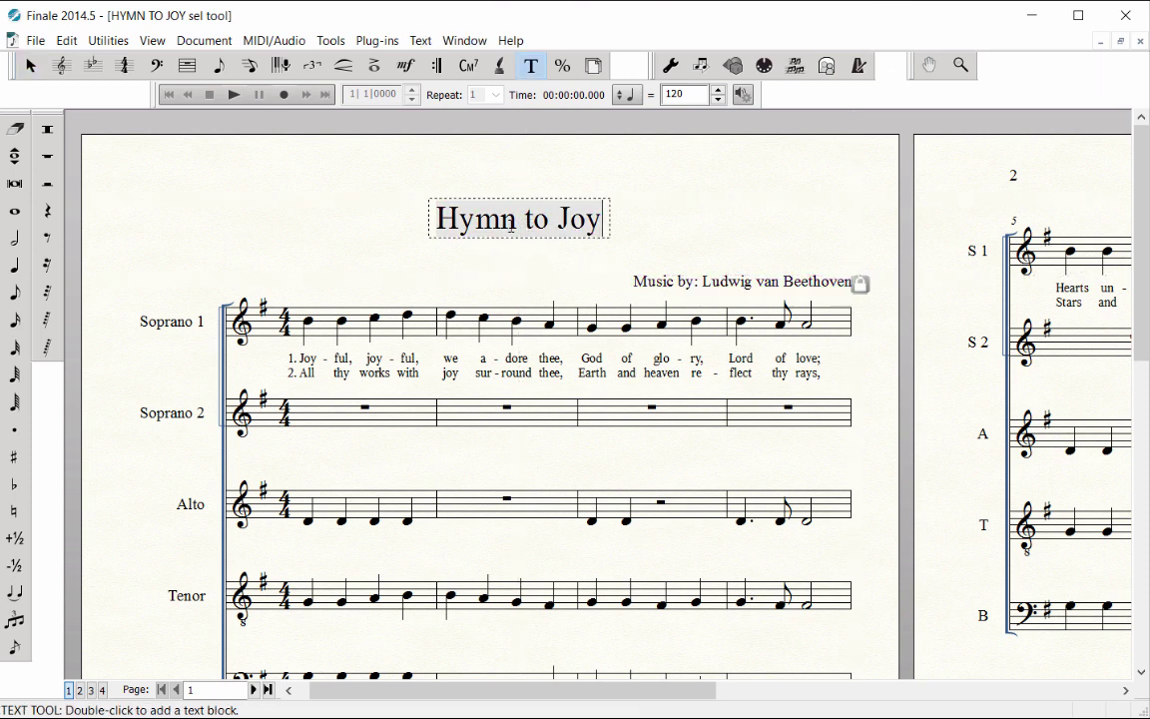
drag(436, 218, 602, 222)
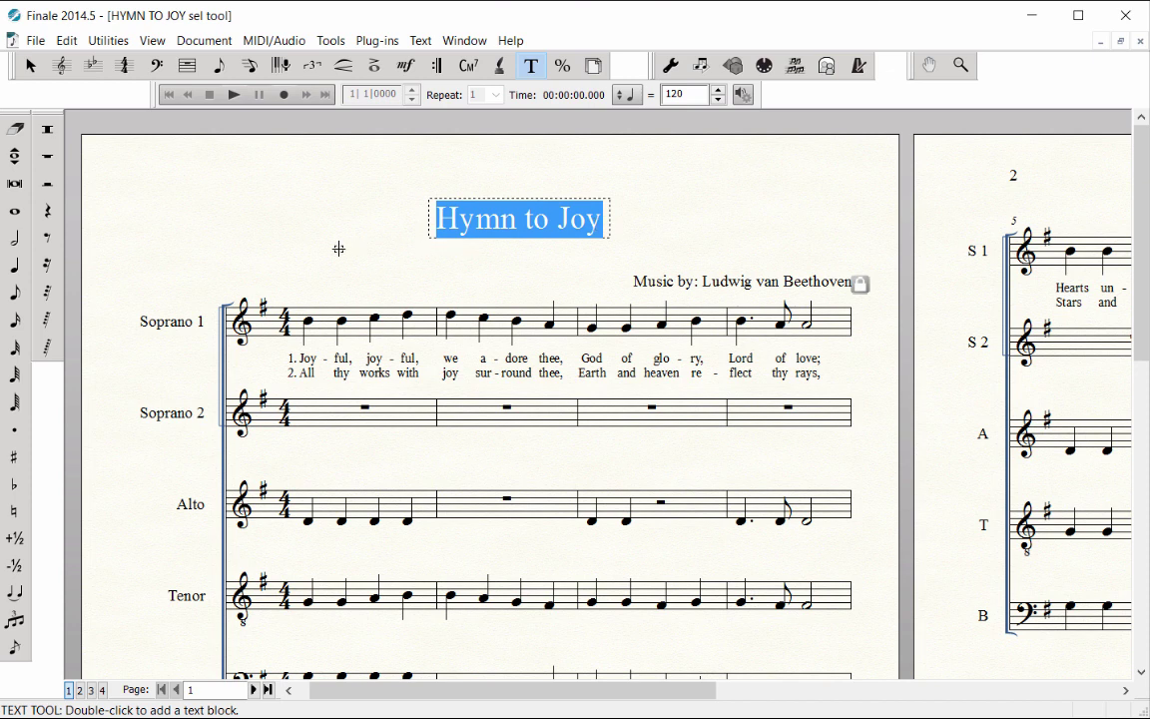
click(315, 244)
click(30, 65)
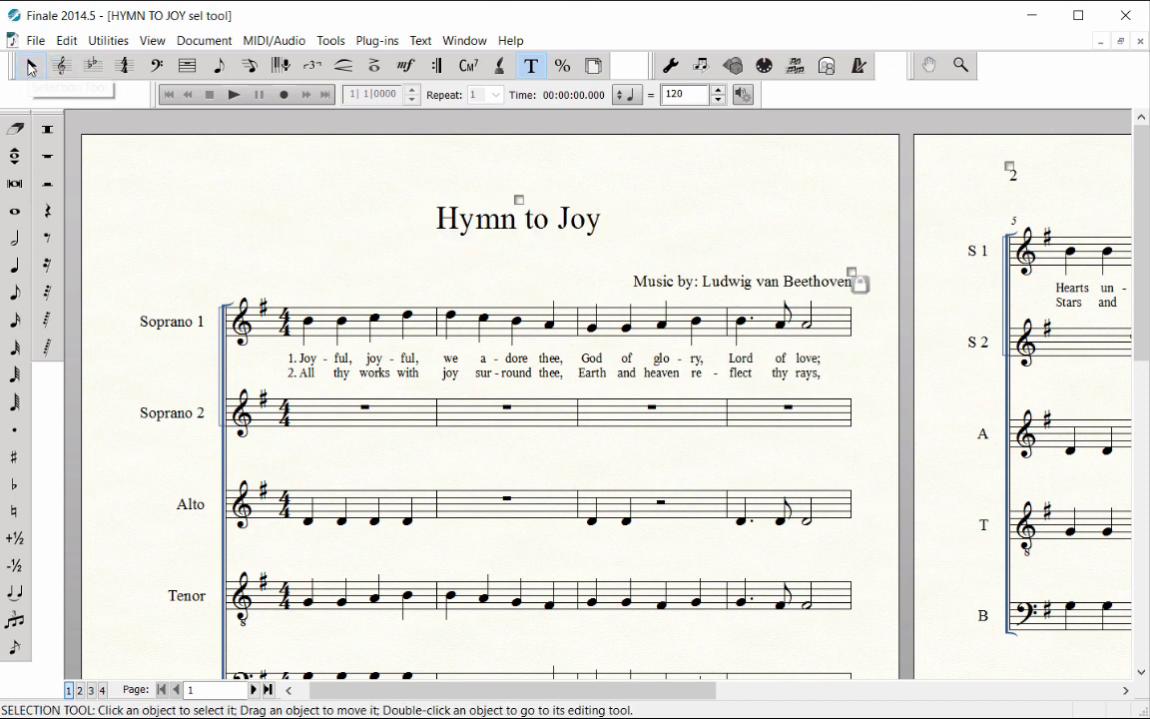
click(30, 66)
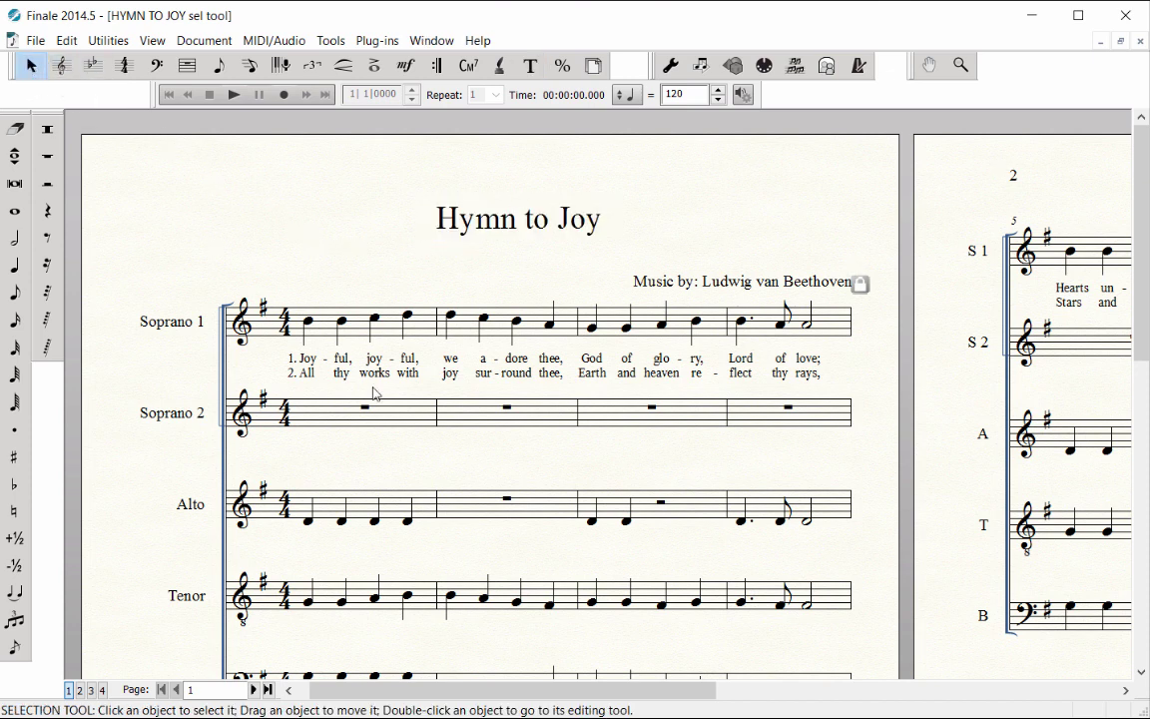
Copy Alto measure 1 into measure 2 and its last two notes over measure 3's rest.
click(395, 510)
mouse_move(396, 510)
mouse_down()
mouse_move(402, 490)
mouse_move(441, 481)
mouse_up()
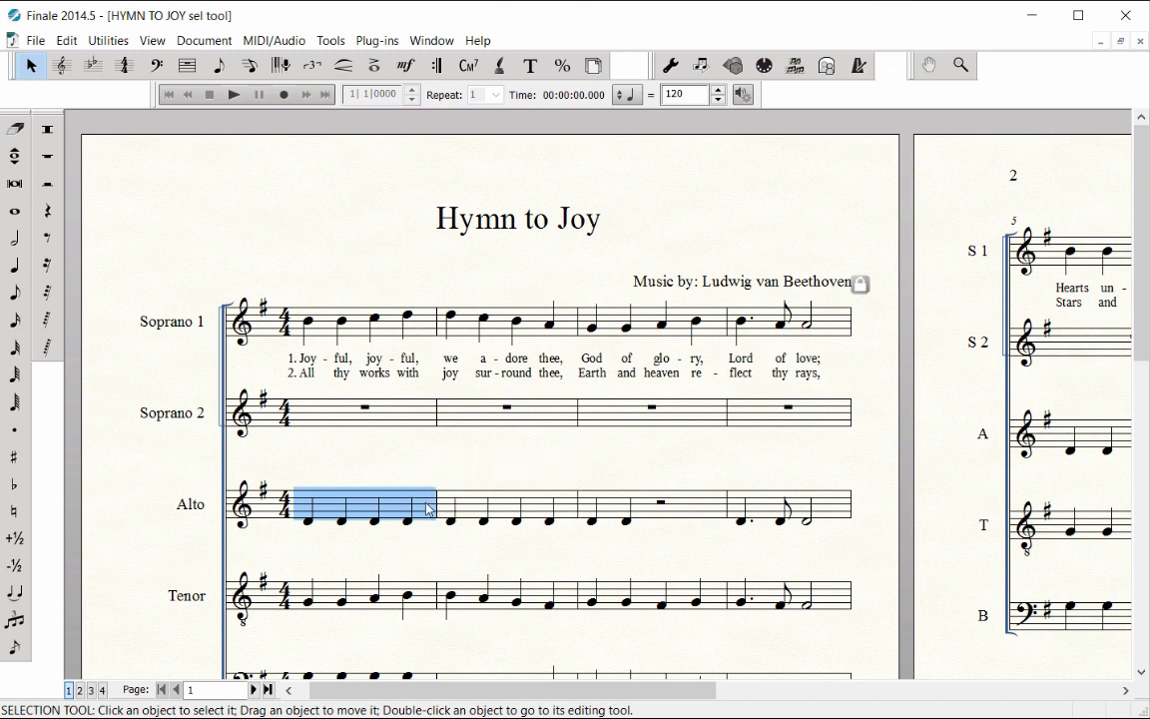
drag(360, 469, 421, 552)
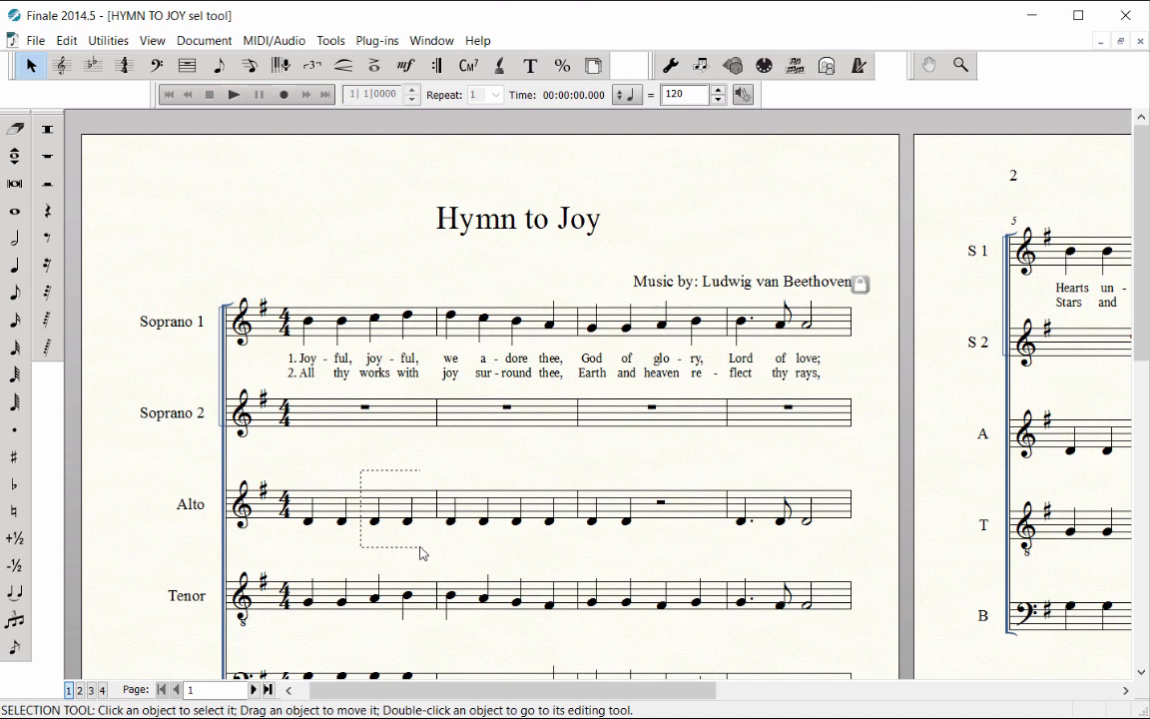
drag(392, 508, 642, 485)
click(407, 456)
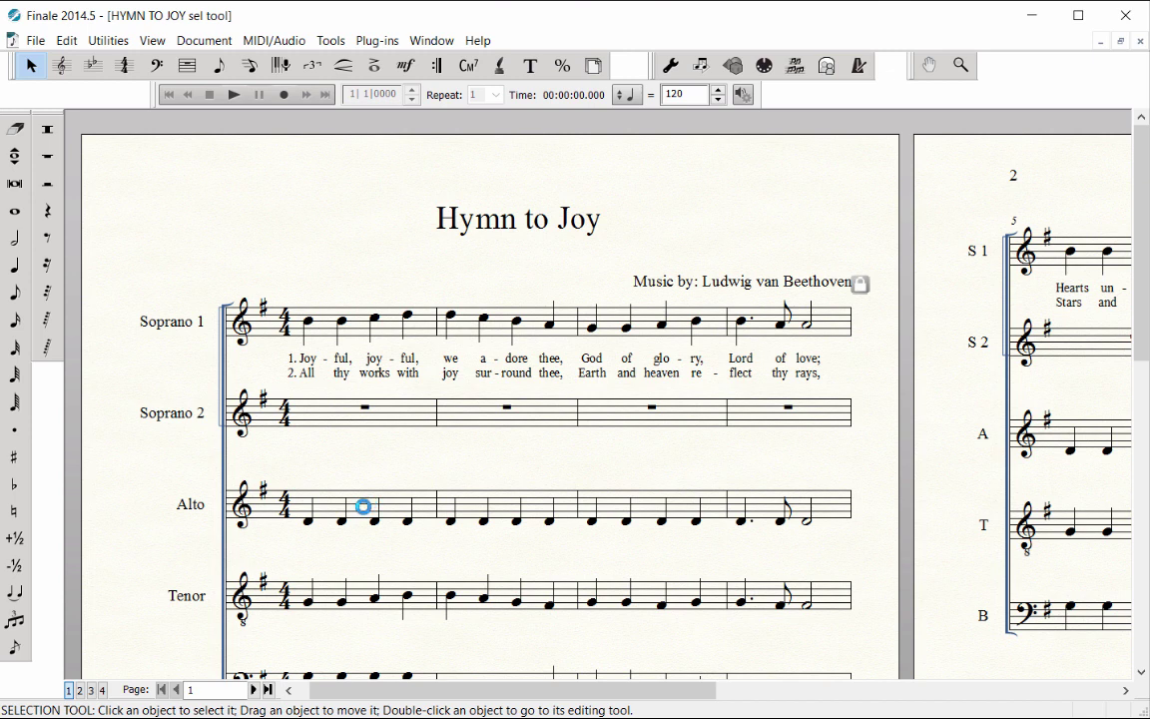
Copy Alto measures 1–4 onto the Soprano 2 staff and deselect.
click(364, 507)
shift+click(728, 501)
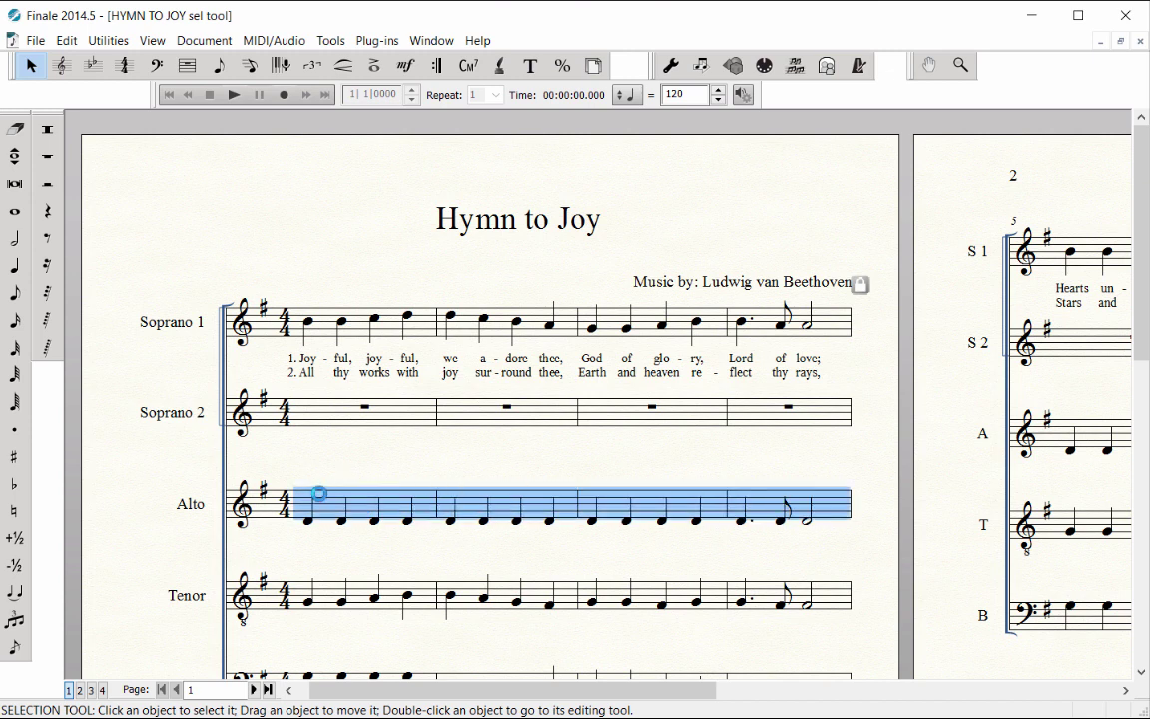
drag(319, 494, 326, 436)
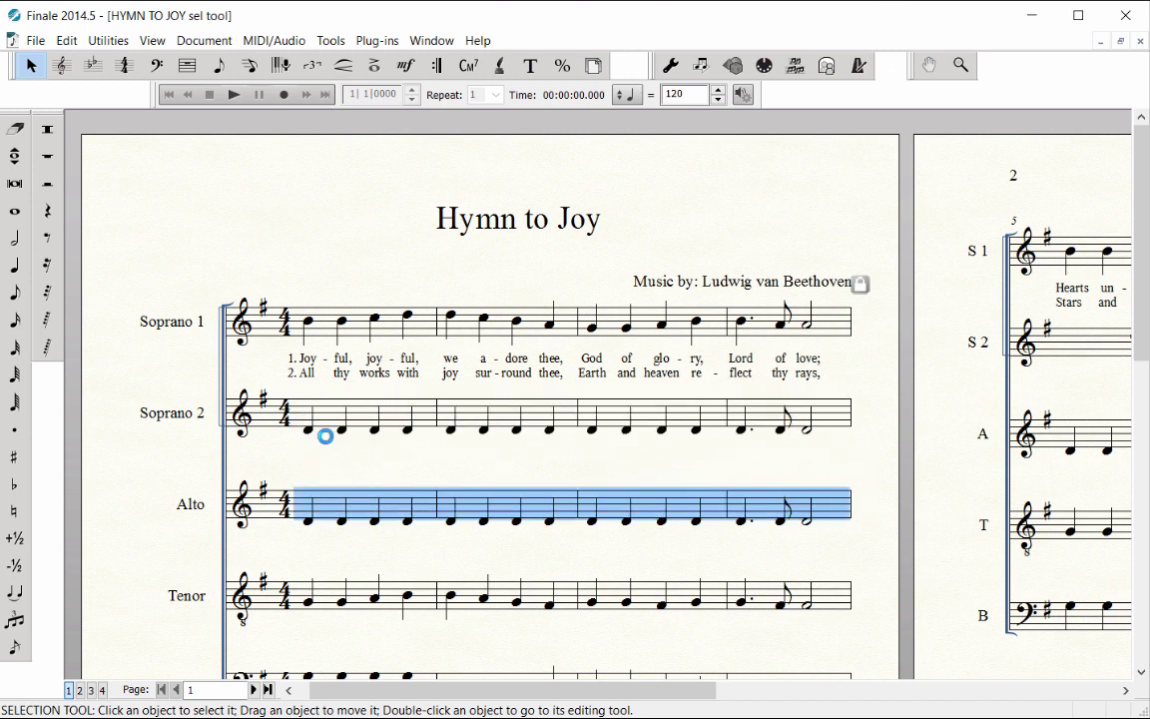
click(347, 464)
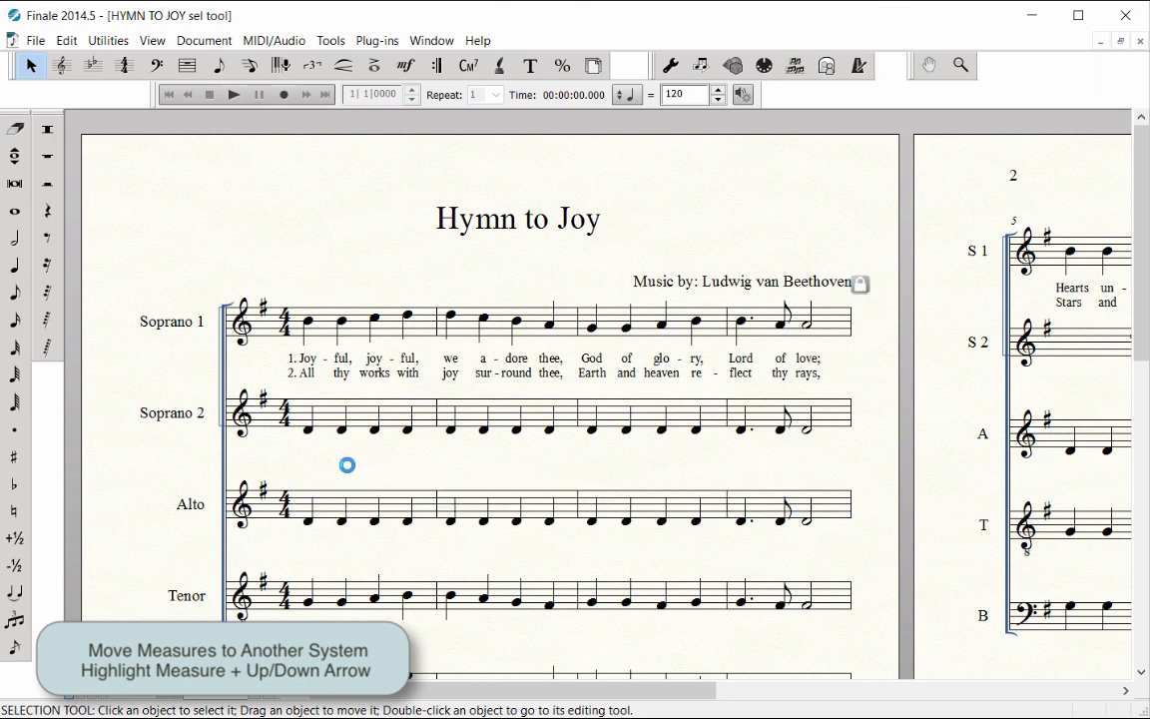
Move measure 4 down onto the next system.
click(754, 328)
key(Down)
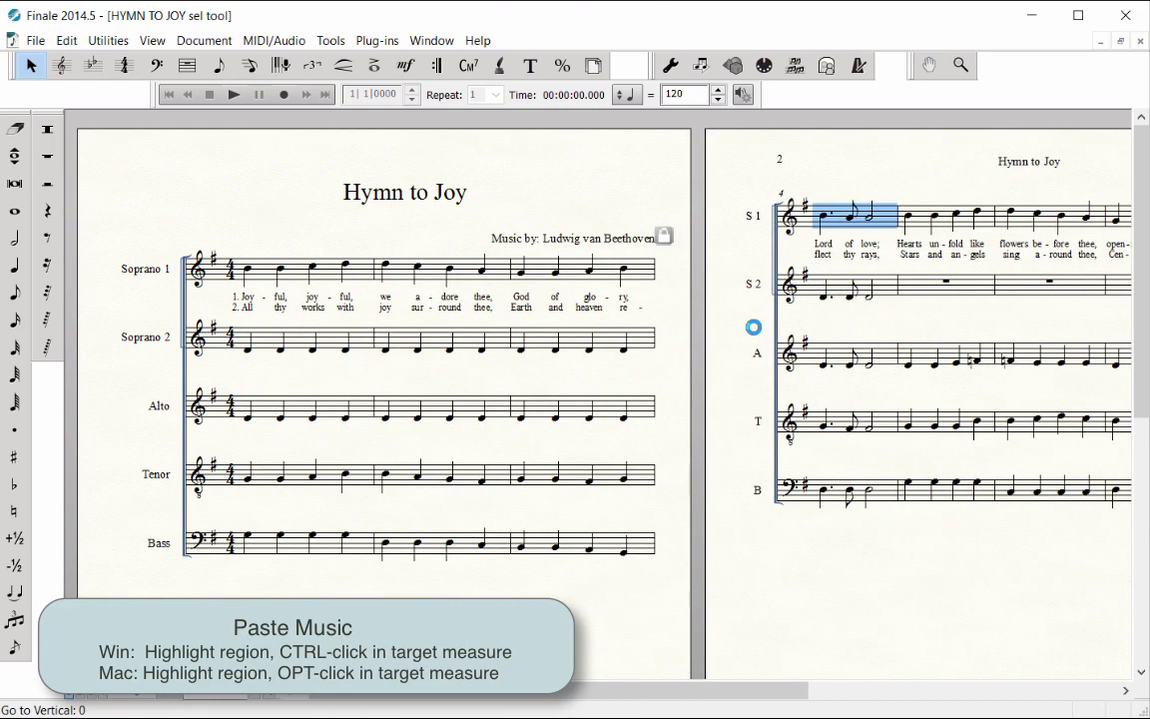
click(633, 369)
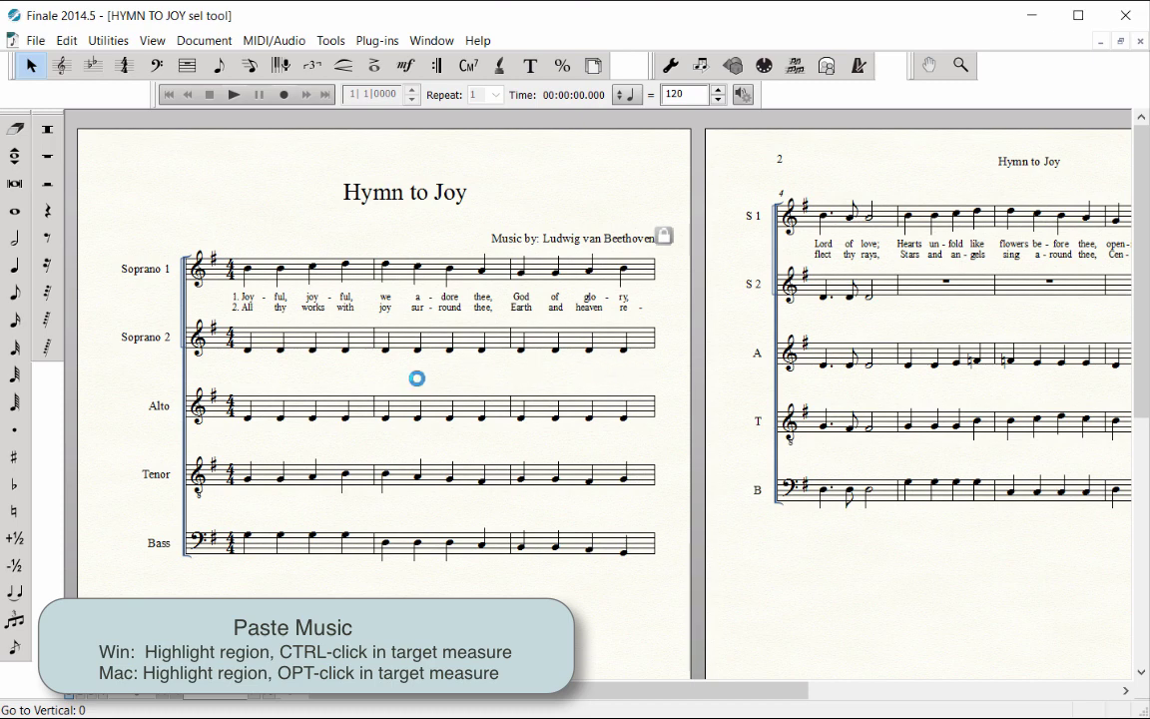
Paste Soprano 2 measures 1–3 into Soprano 2 starting at measure 5.
click(313, 339)
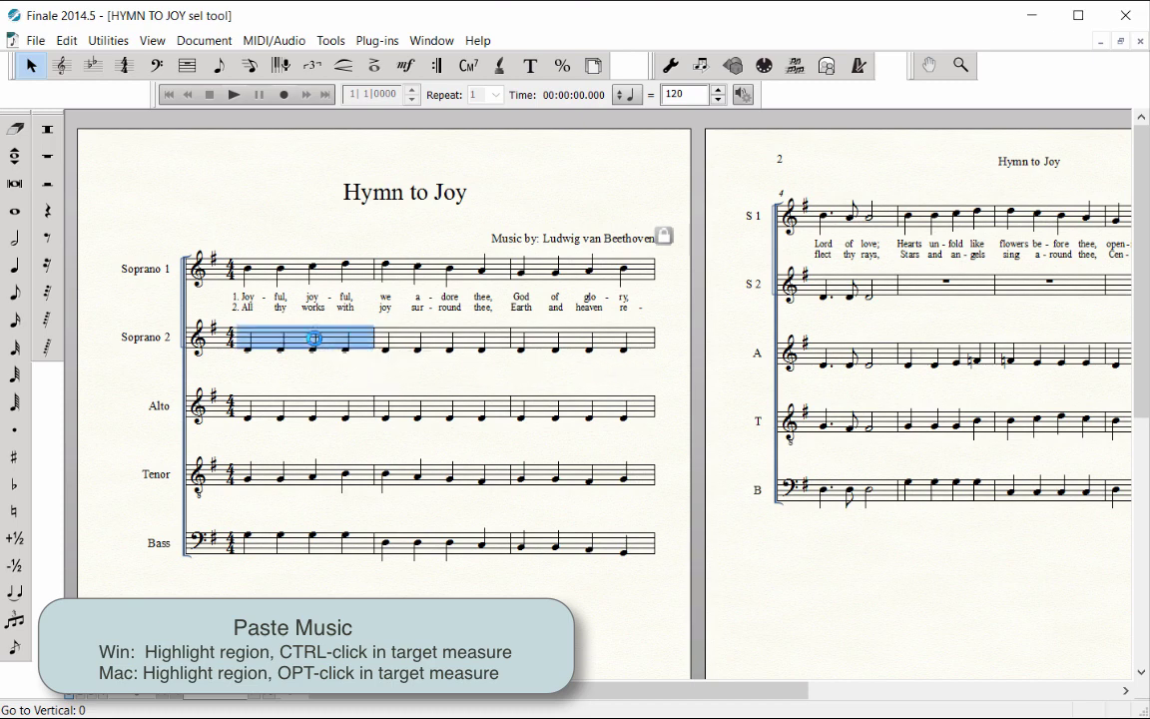
shift+click(590, 341)
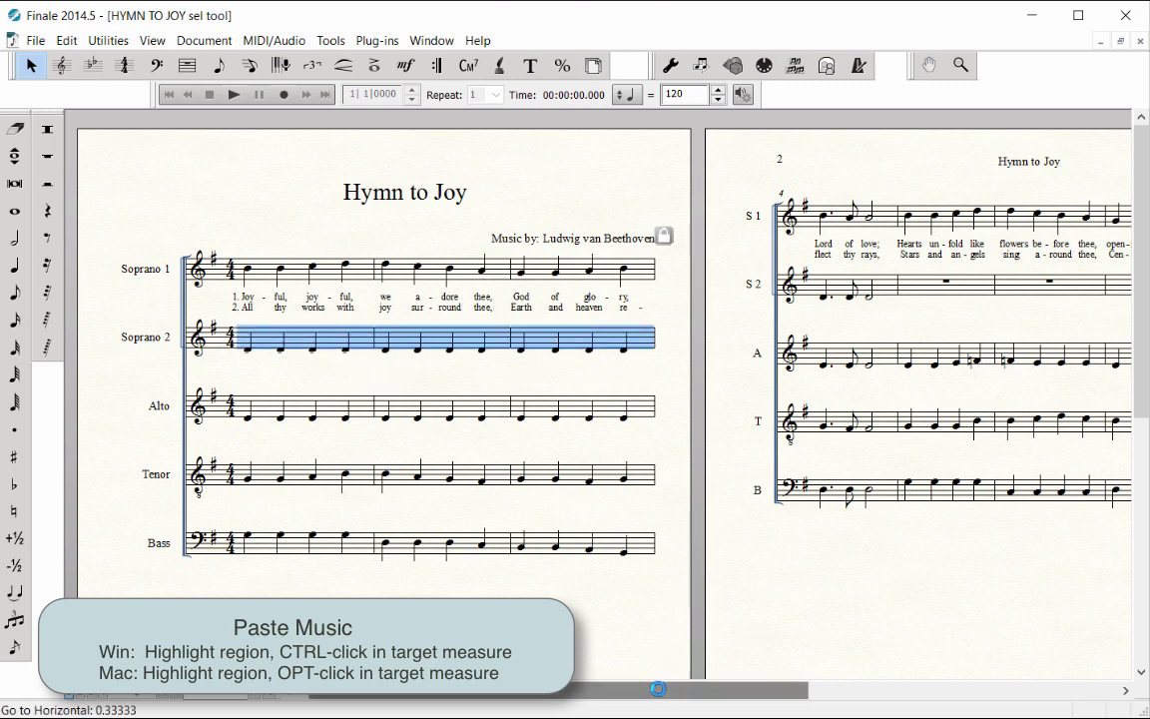
drag(660, 688, 832, 707)
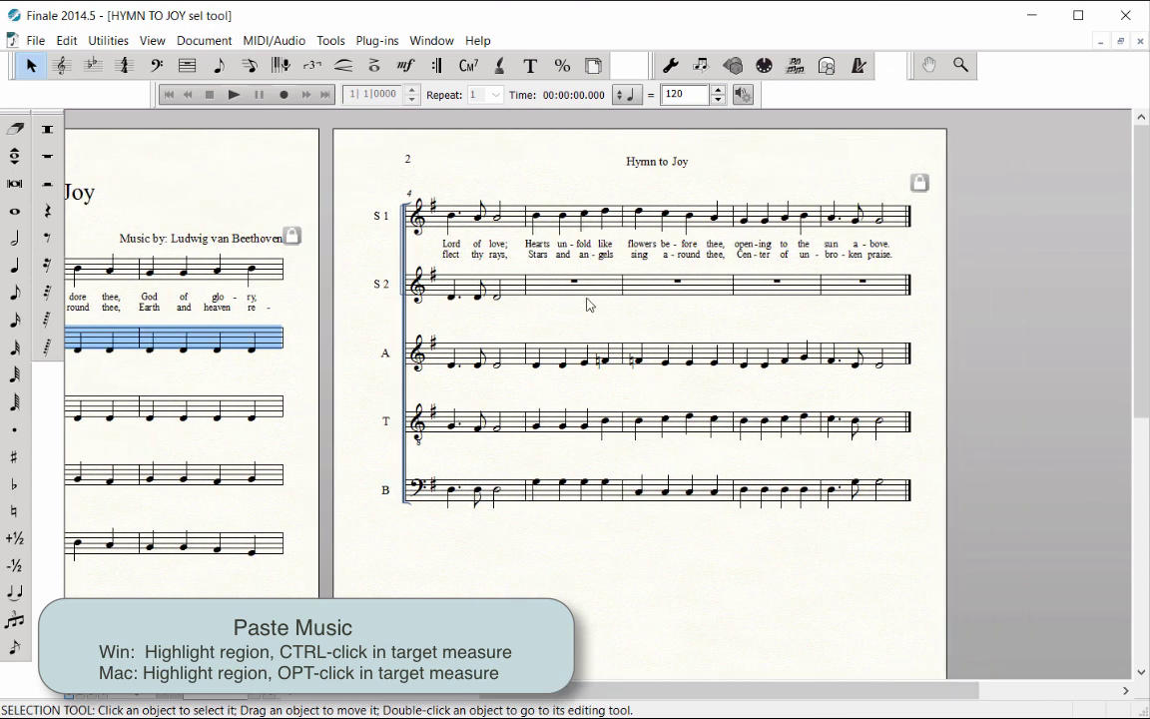
ctrl+click(566, 291)
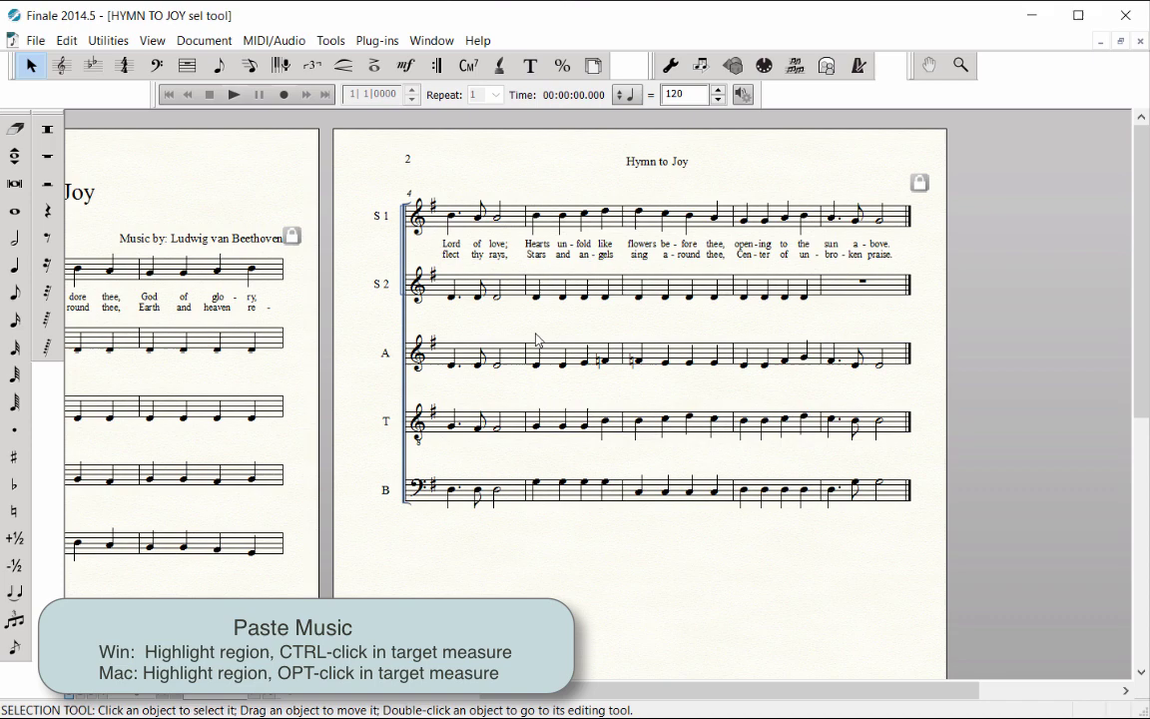
Select Soprano 1 measure 2 and bring up its contextual menu to reach Edit Filter.
drag(562, 696, 379, 696)
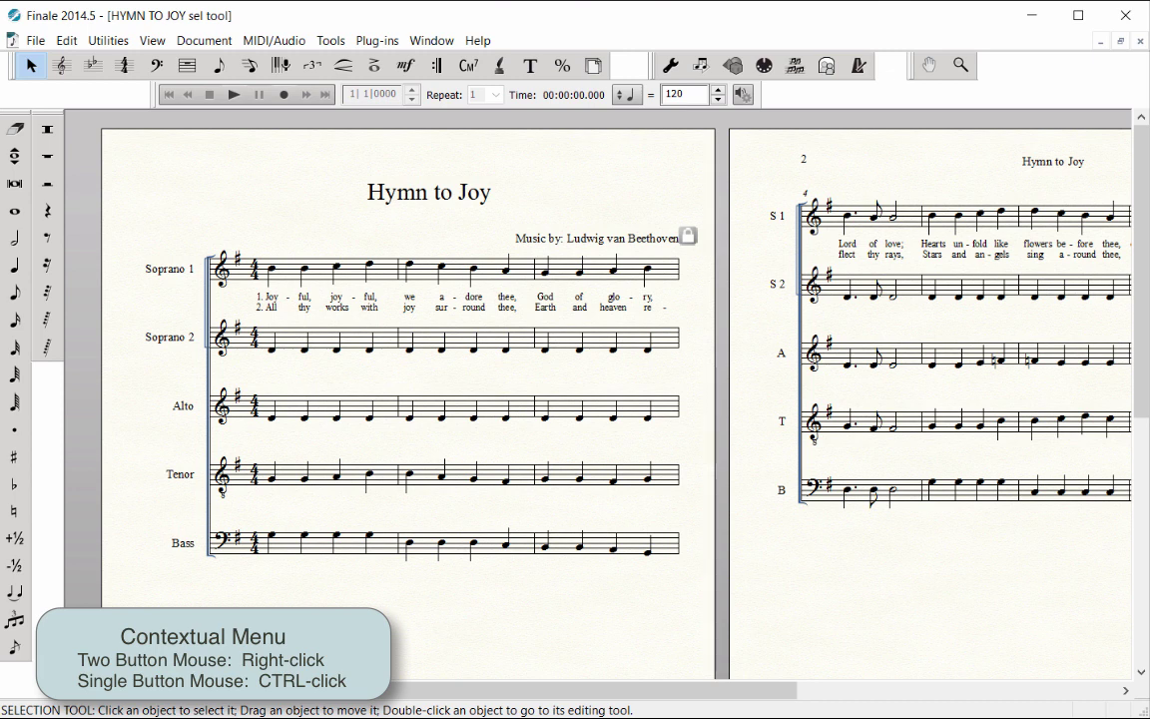
click(426, 271)
right_click(426, 271)
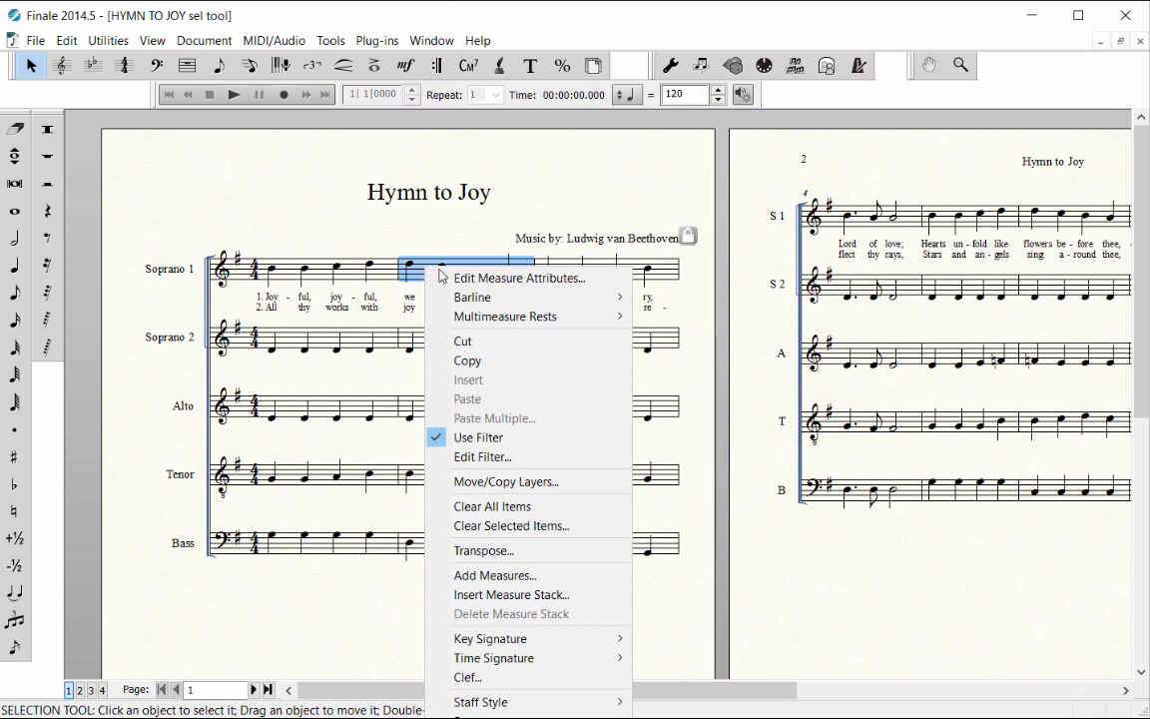
mouse_move(472, 297)
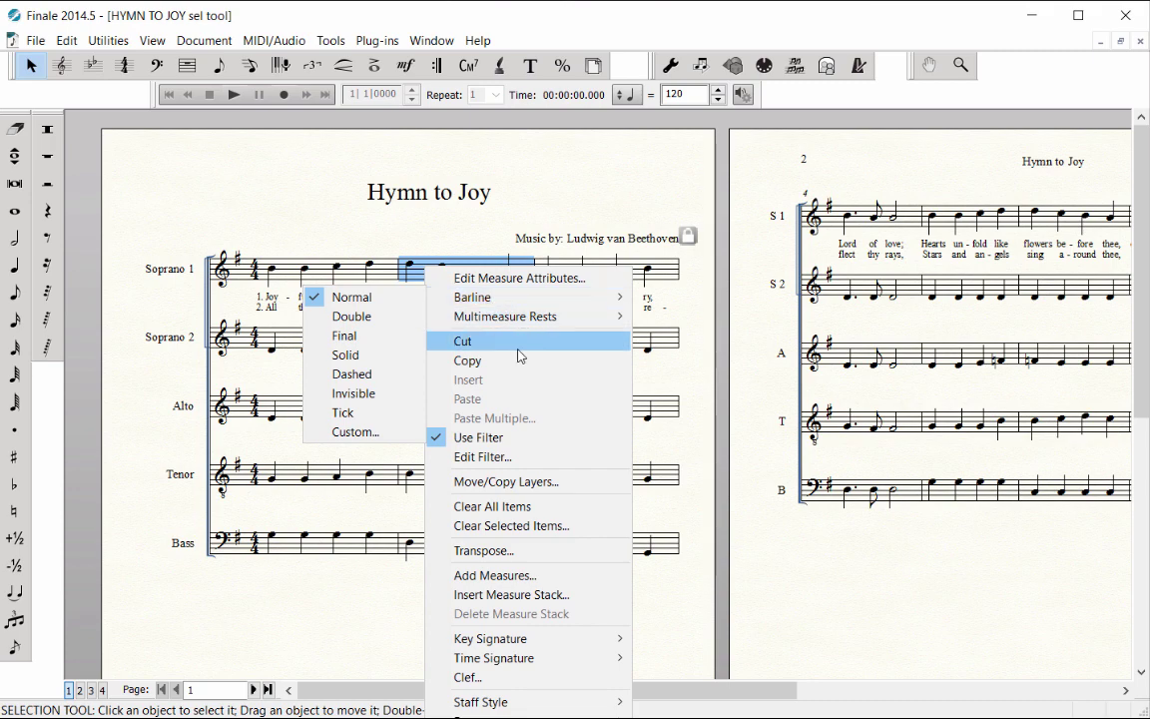
Limit the Edit Filter to Lyrics only.
click(507, 457)
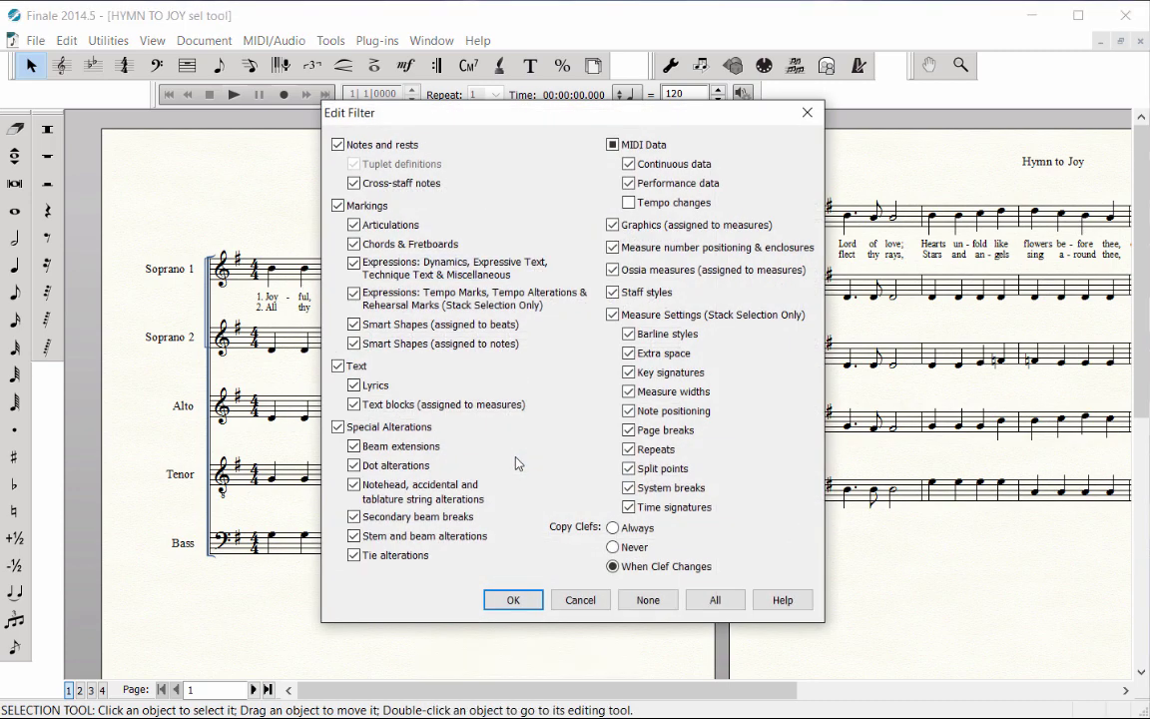
click(650, 599)
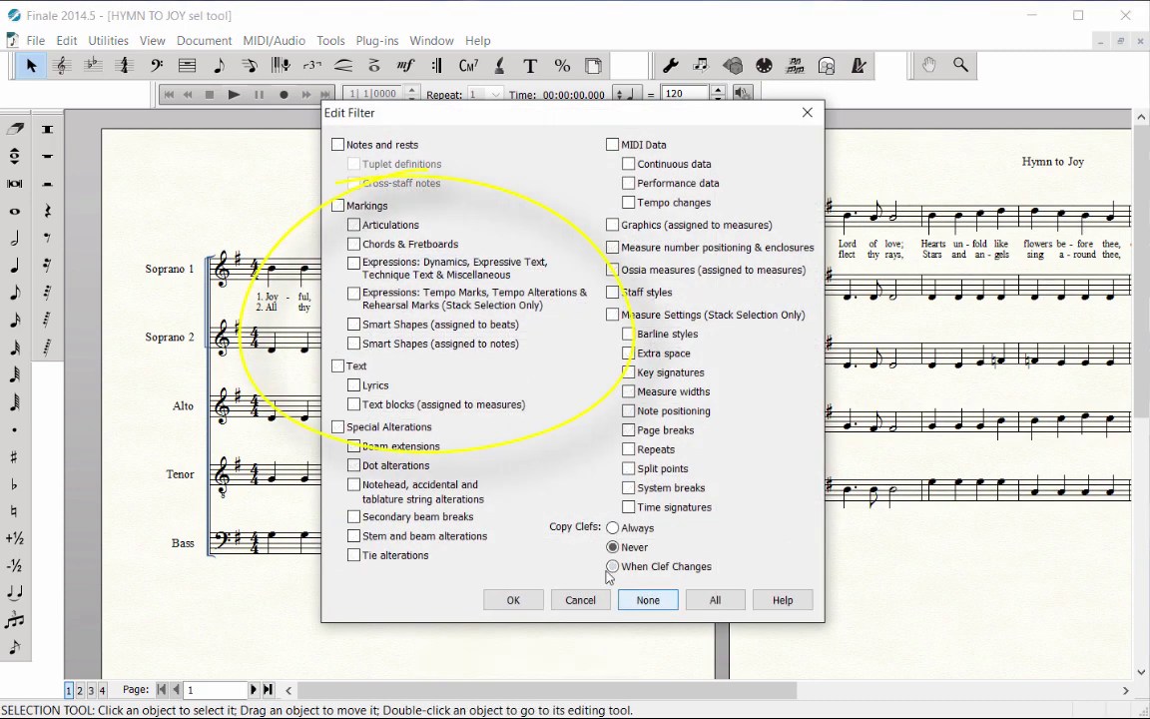
click(355, 385)
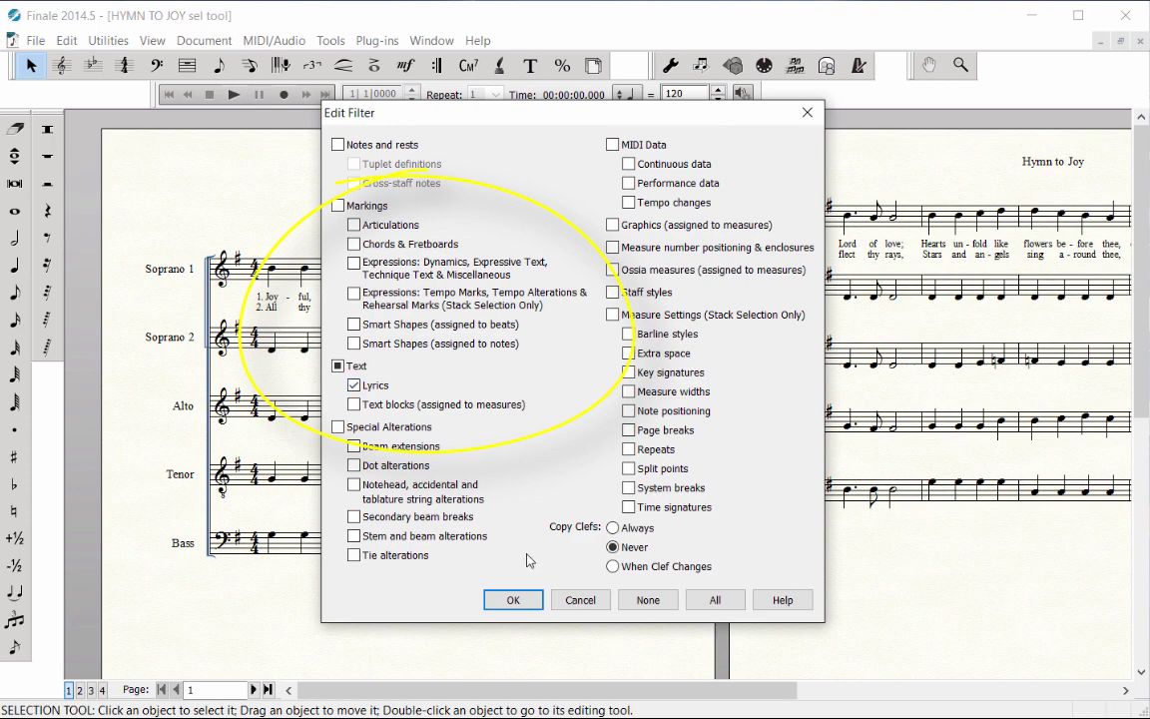
click(513, 599)
Drag the Soprano 1 staff onto Soprano 2 to copy its lyrics, then deselect.
click(120, 277)
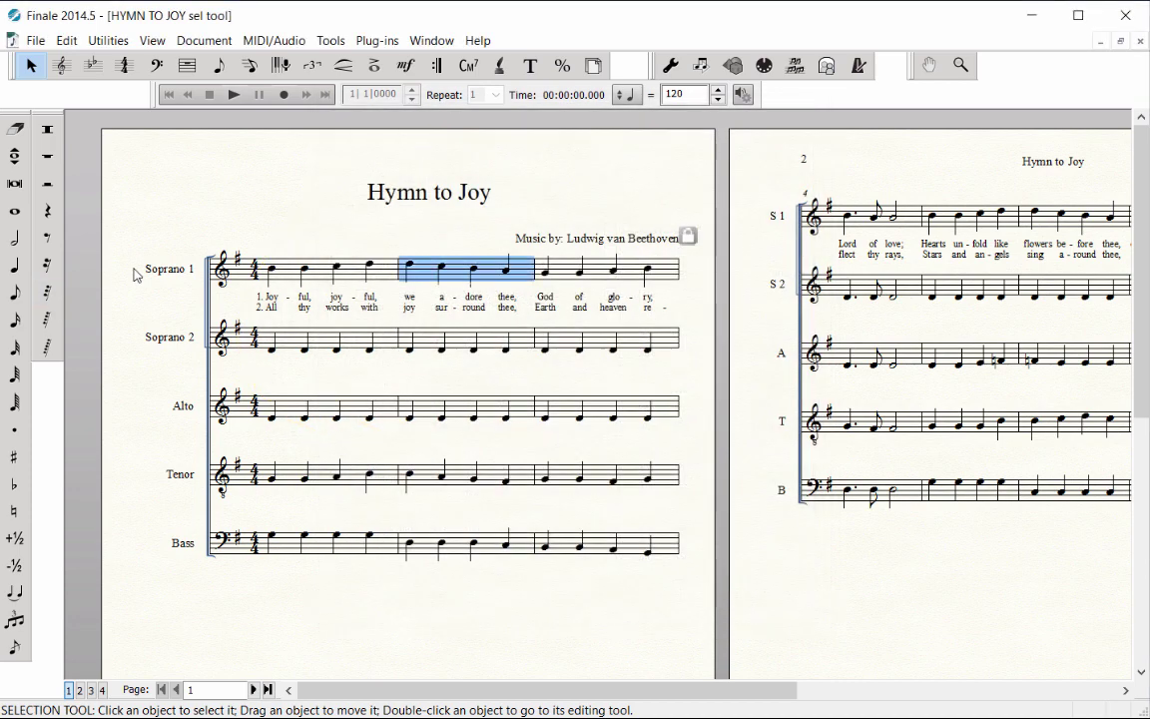
drag(269, 299, 245, 337)
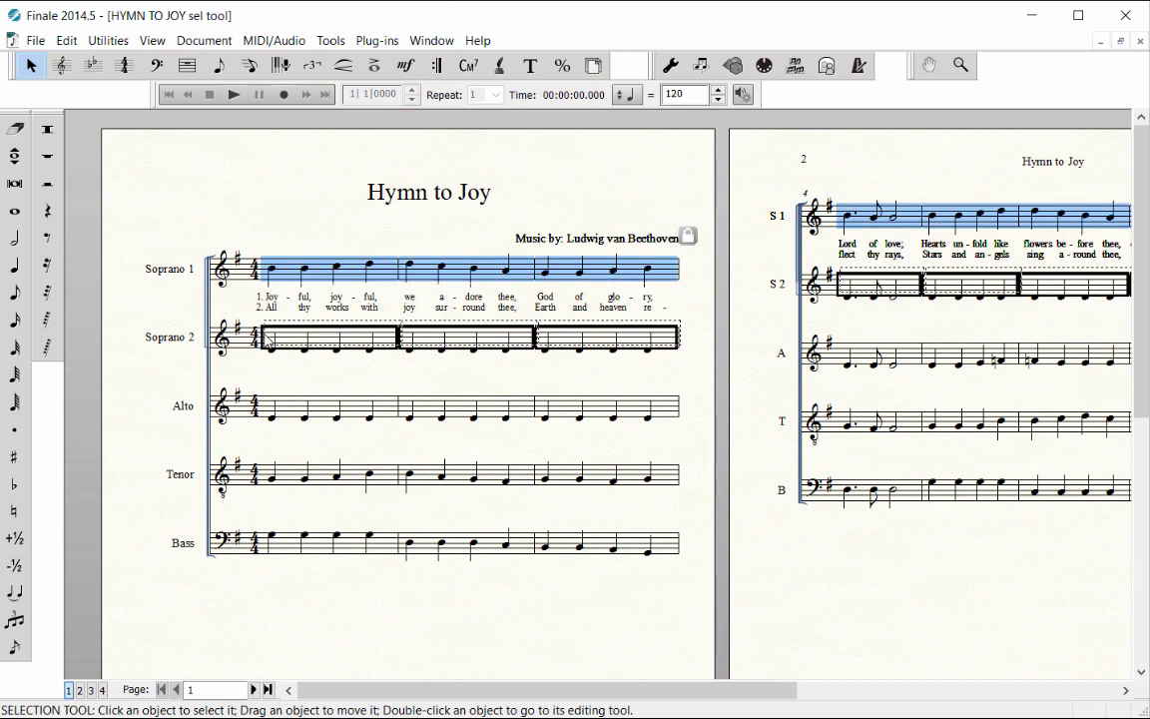
click(165, 384)
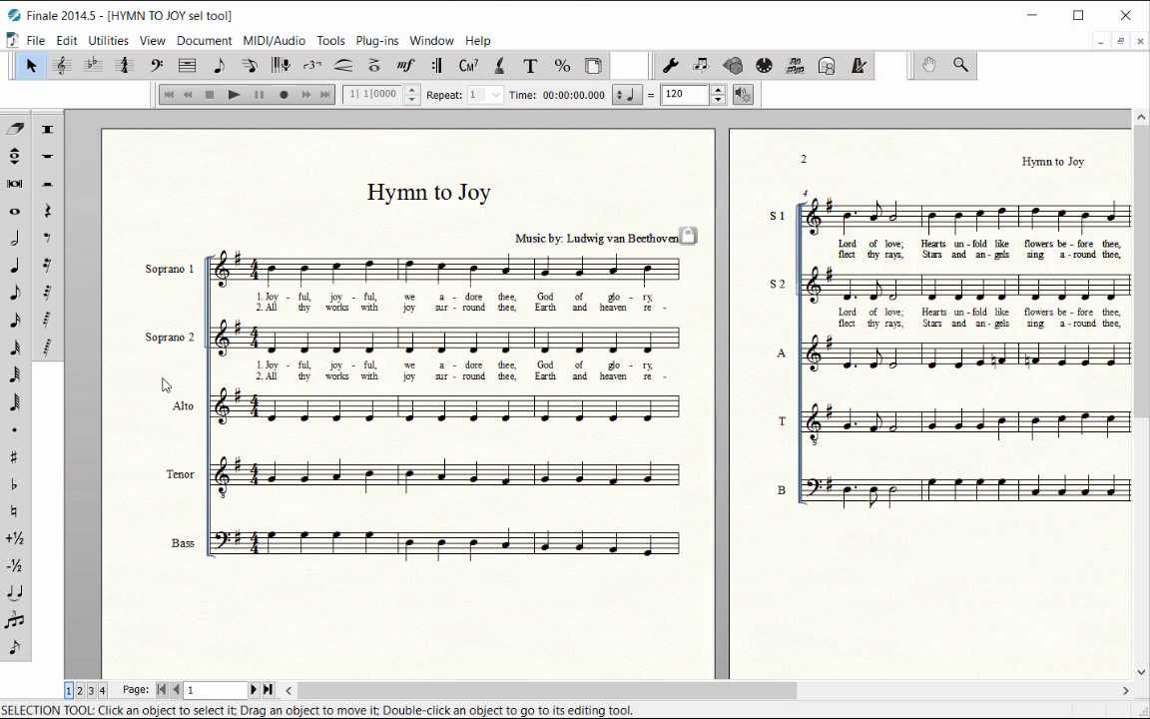
click(419, 268)
right_click(425, 273)
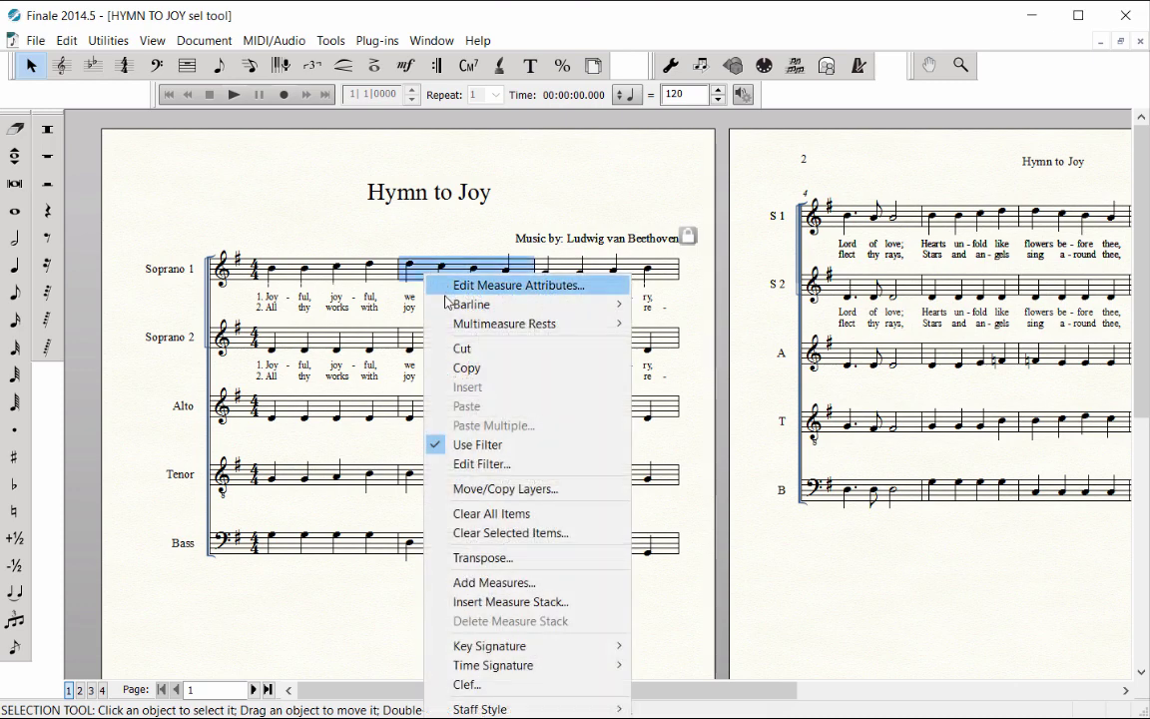
click(475, 558)
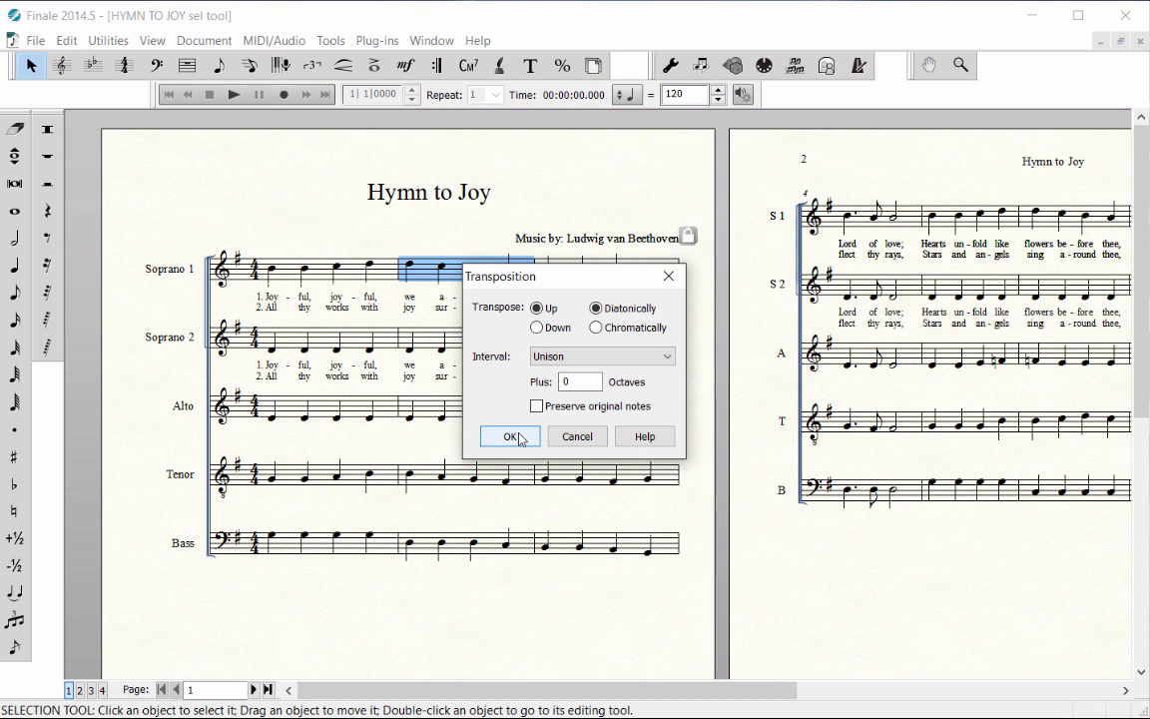
click(518, 437)
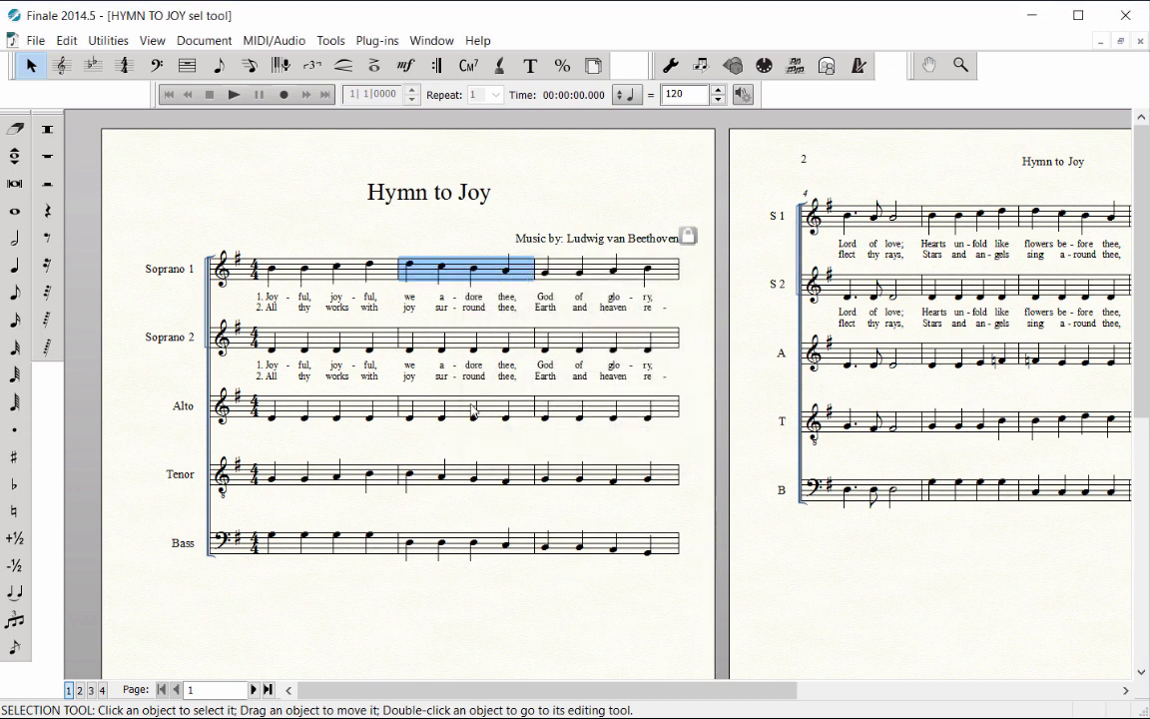
click(200, 275)
key(8)
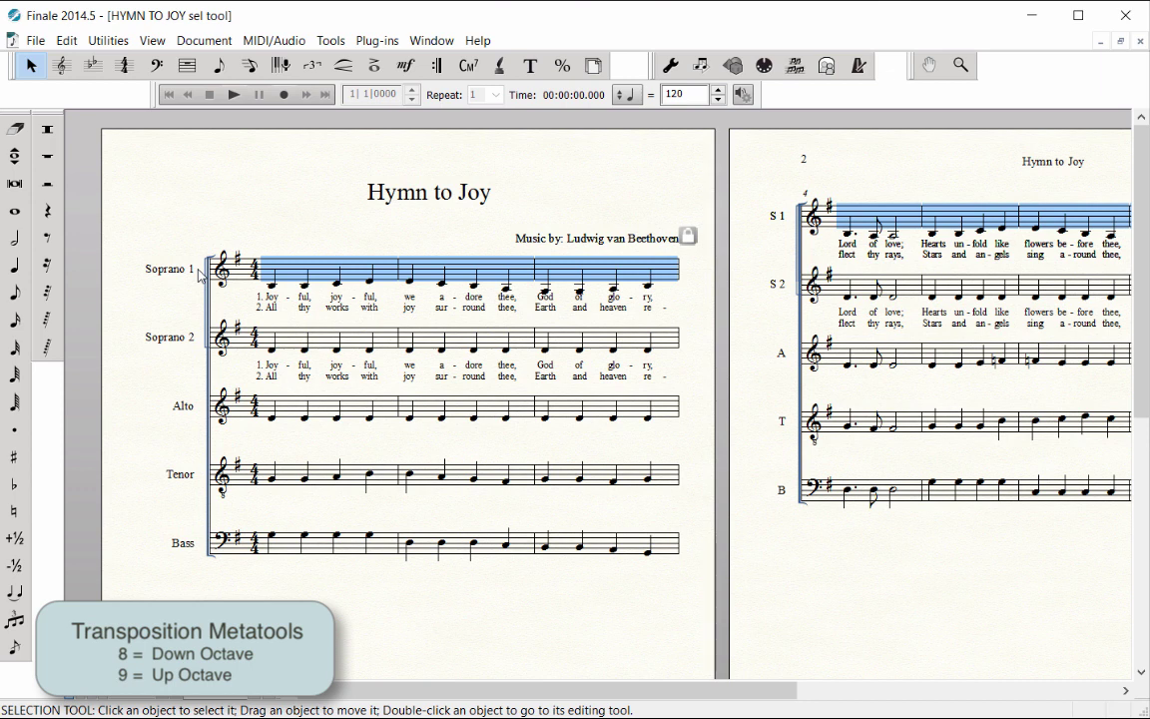
key(9)
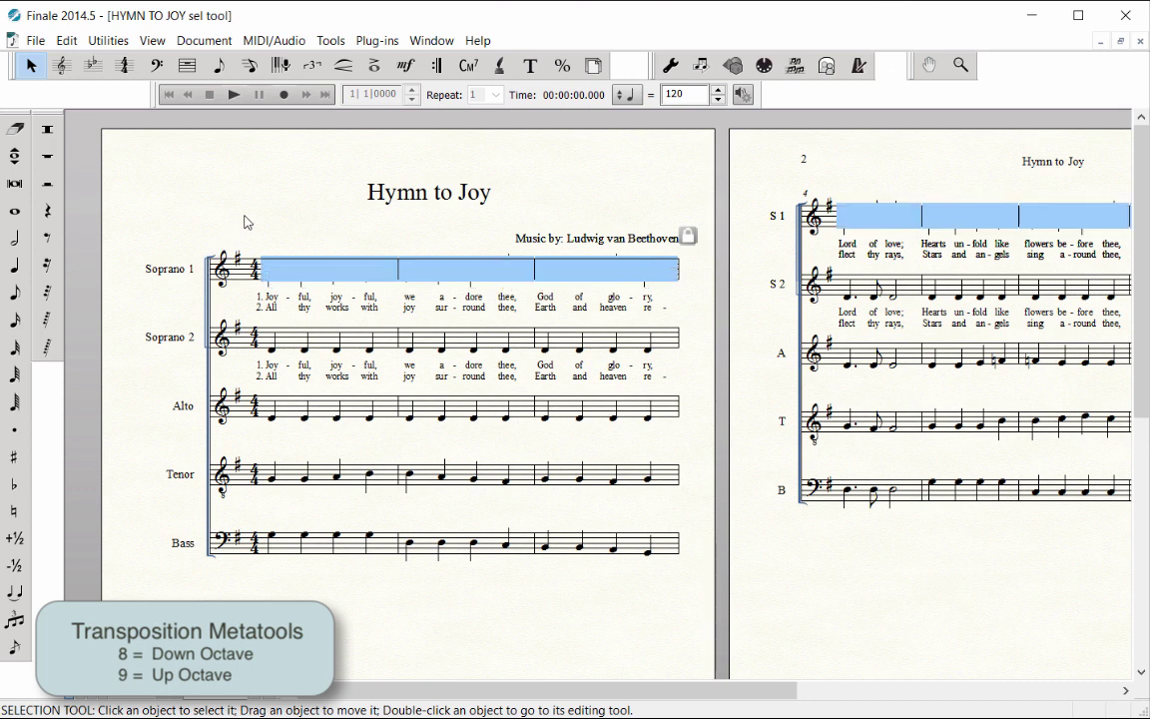
click(247, 222)
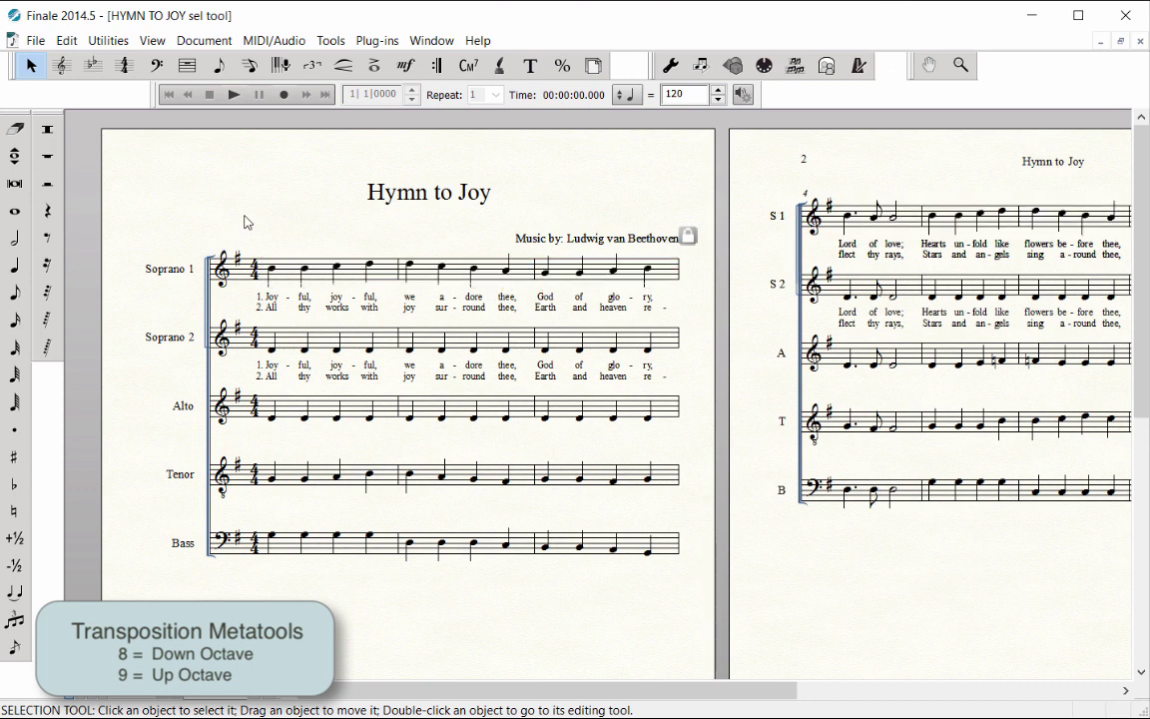
Insert a stack of 1 empty measure before measure 1.
right_click(284, 273)
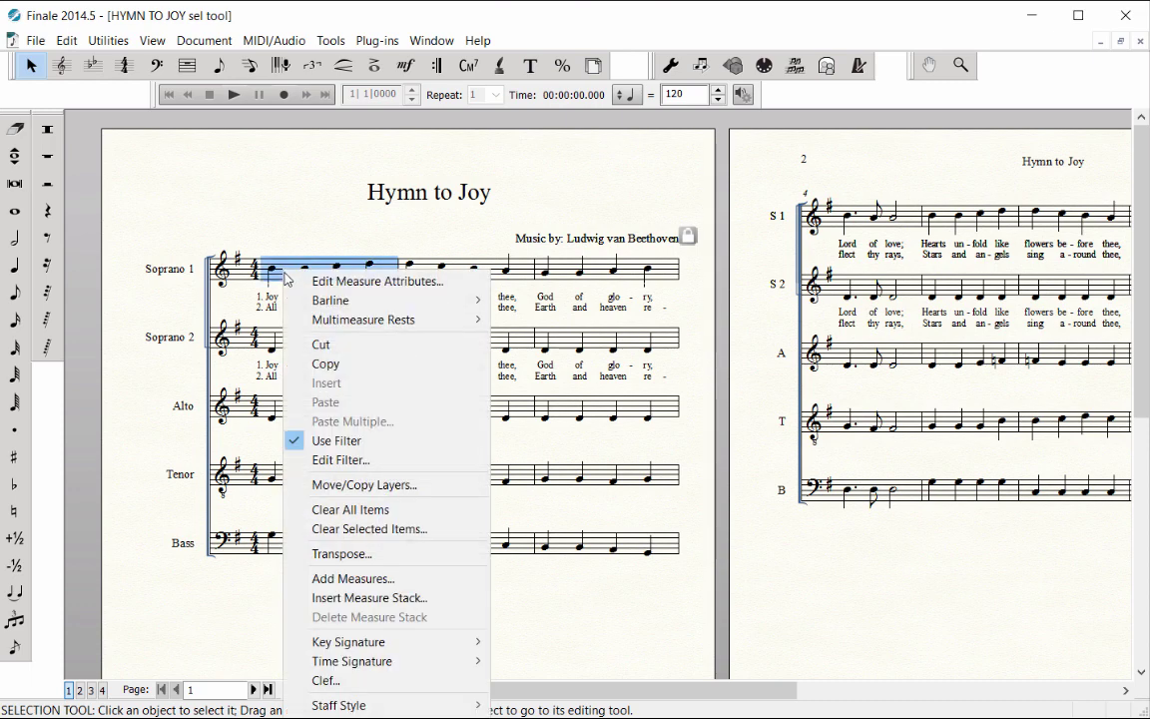
click(370, 599)
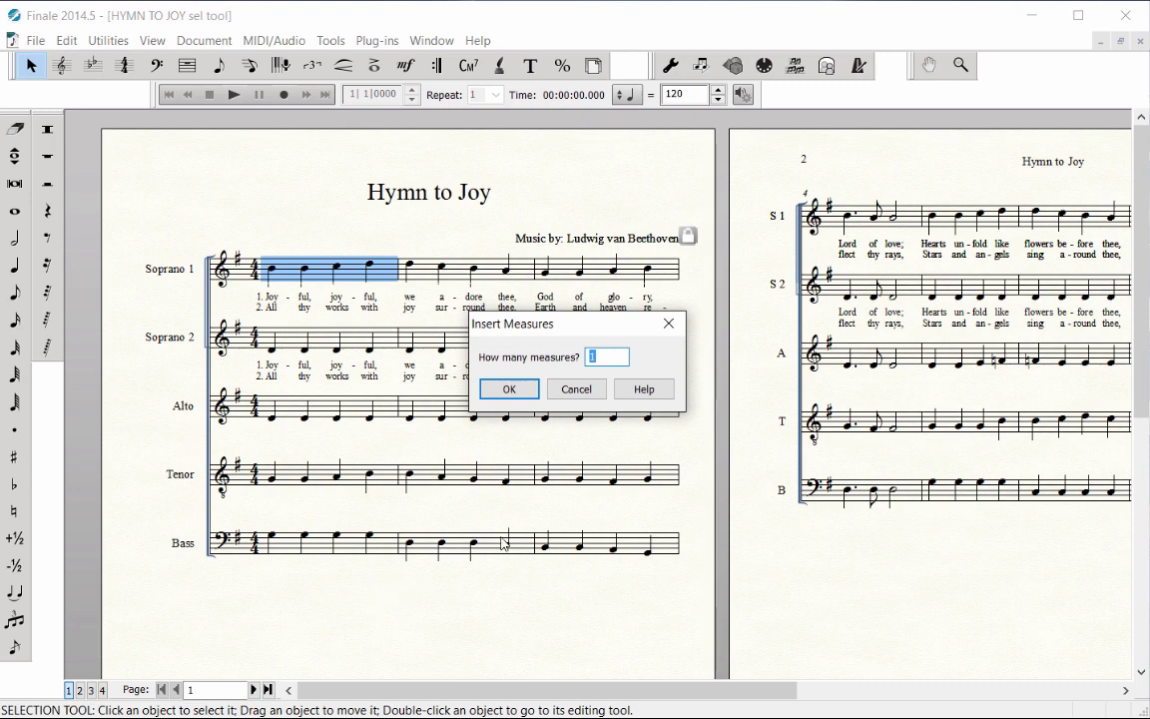
click(509, 389)
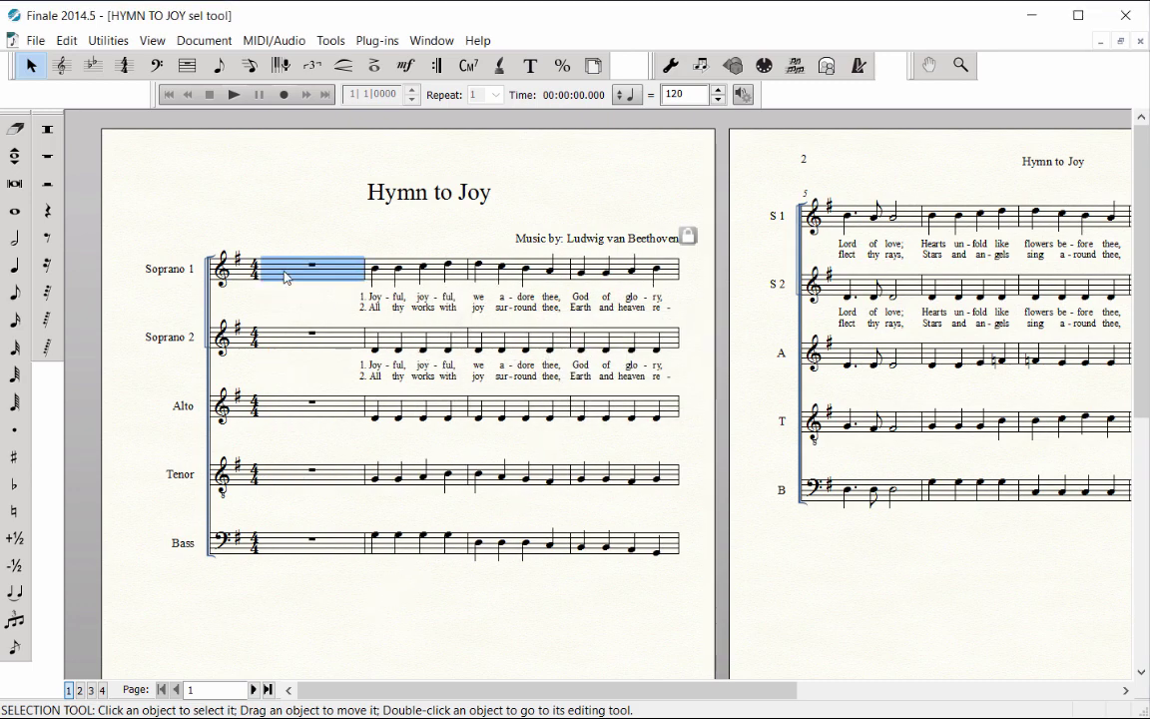
Close the Change Clef dialog for the new first measure without changes.
right_click(284, 274)
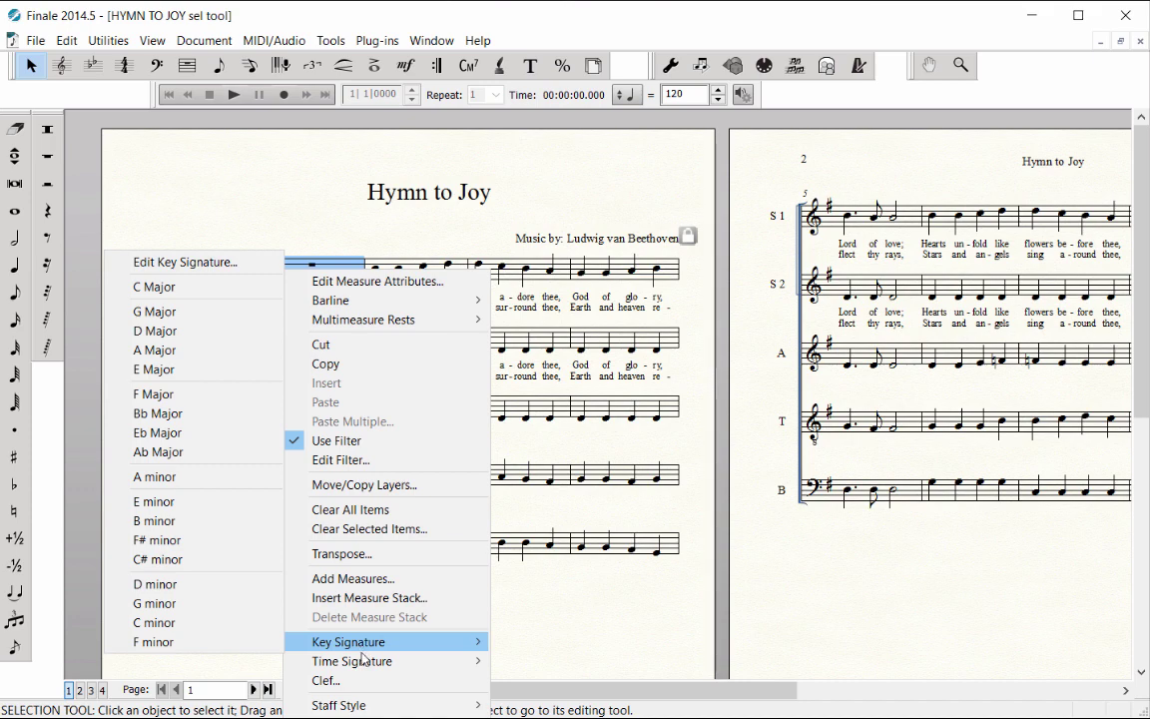
mouse_move(352, 660)
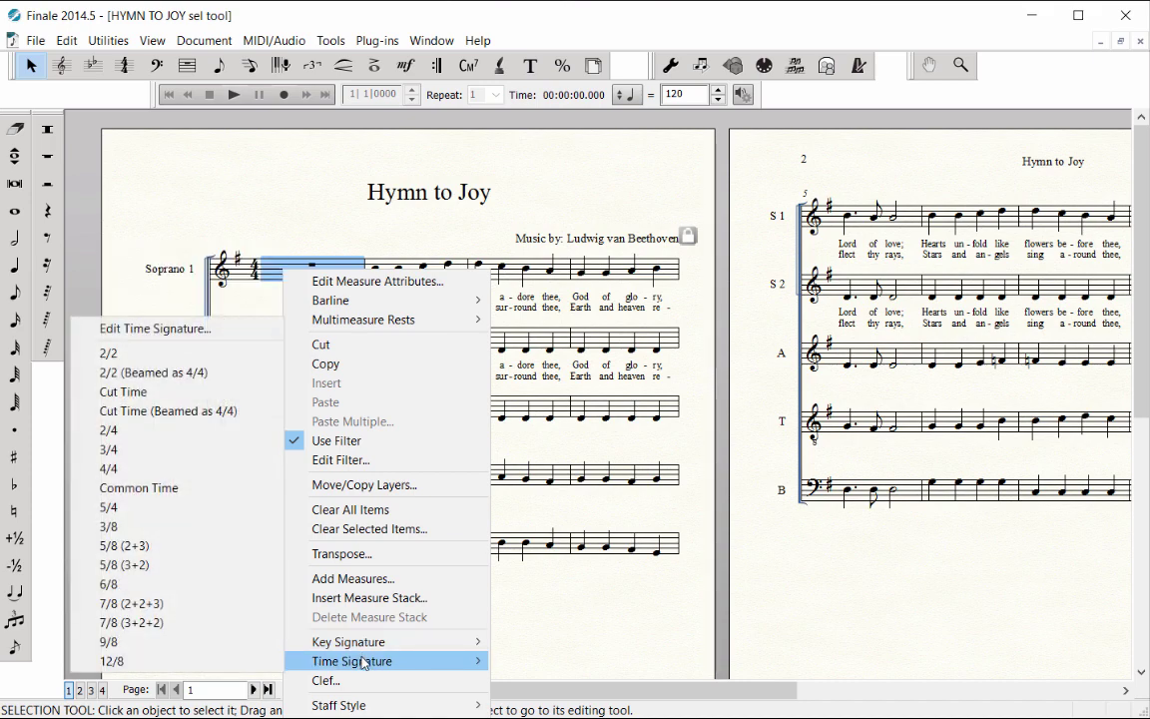
click(361, 680)
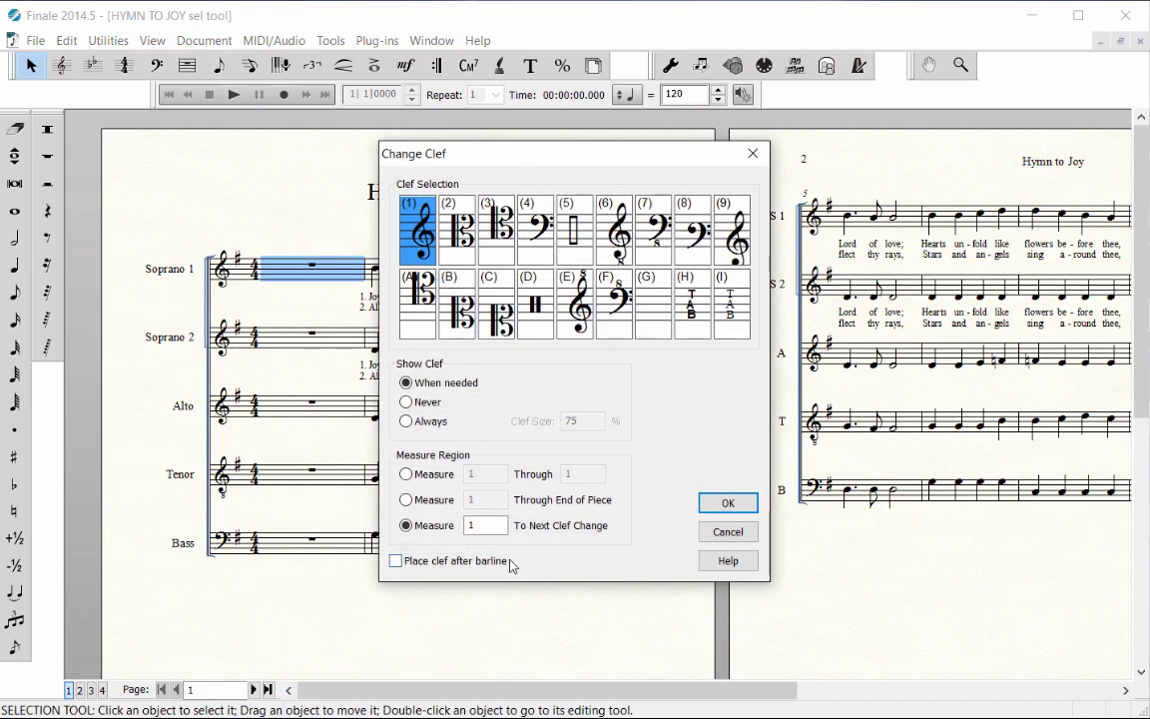
click(754, 155)
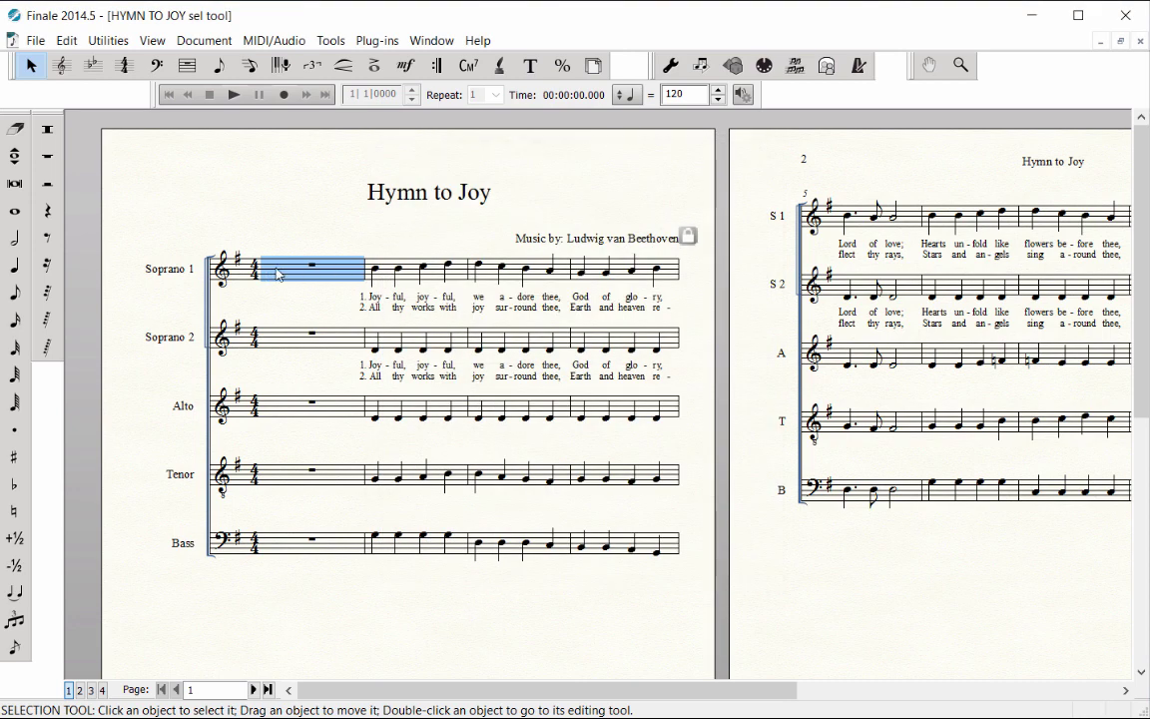
Add a Create Forward Repeat Bar to measure 1 on all staves, then deselect.
right_click(277, 274)
mouse_move(380, 711)
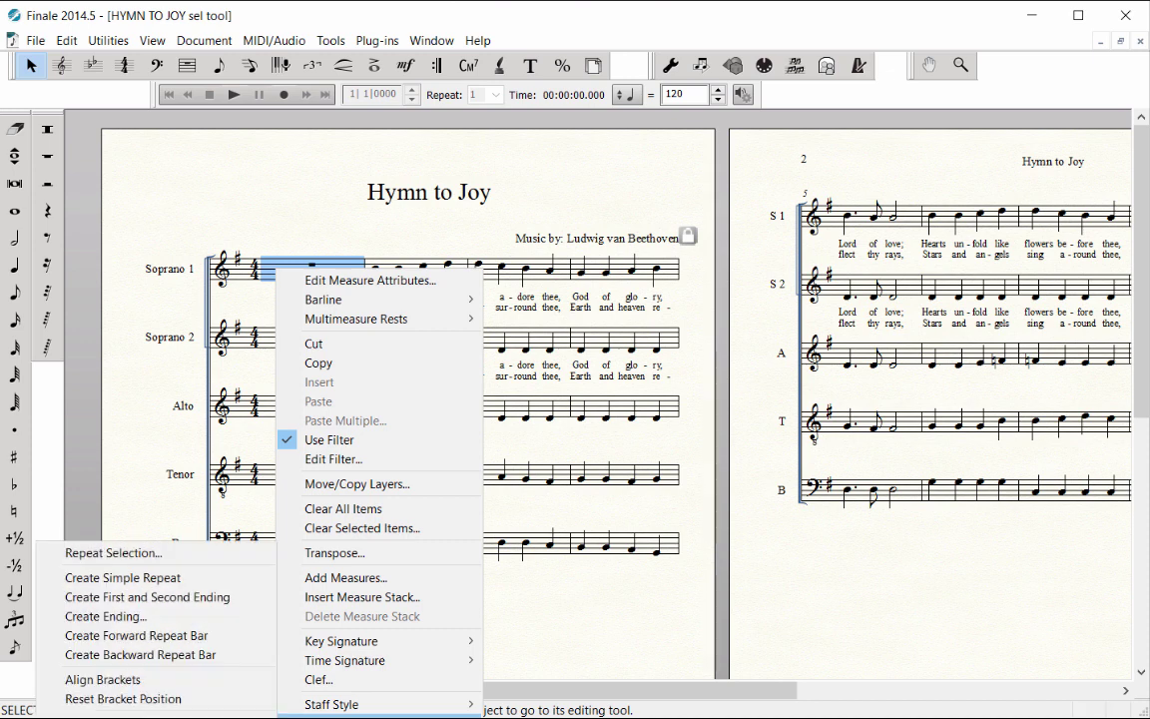
click(188, 635)
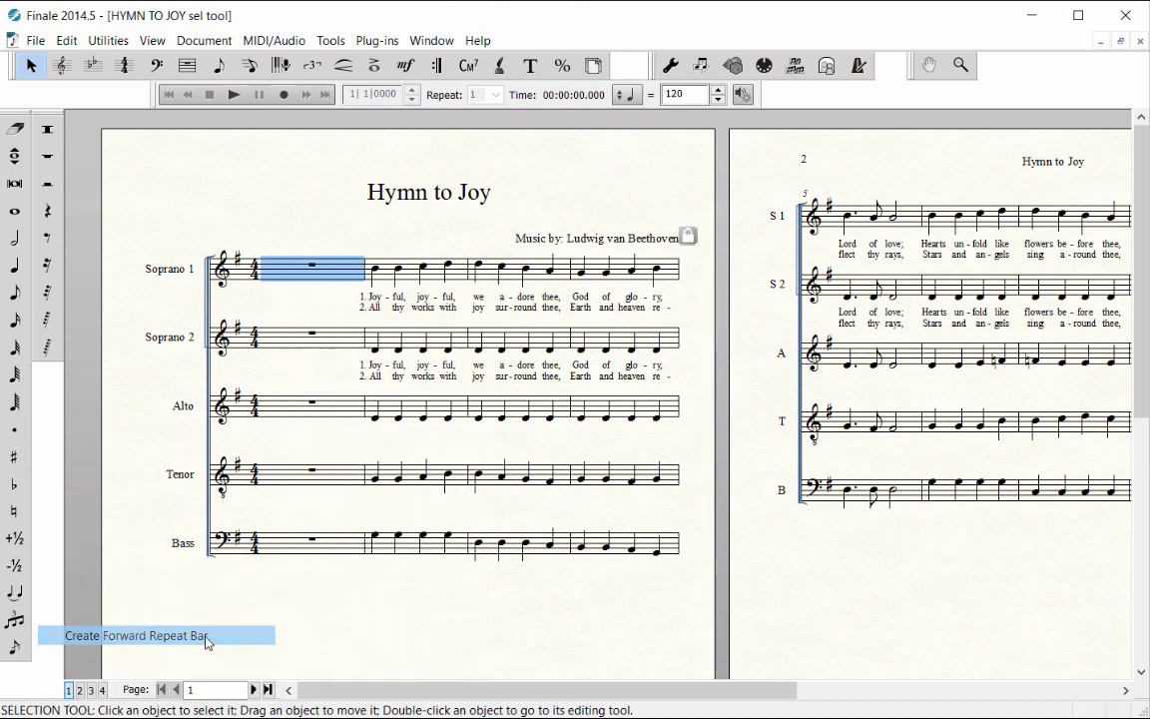
click(364, 626)
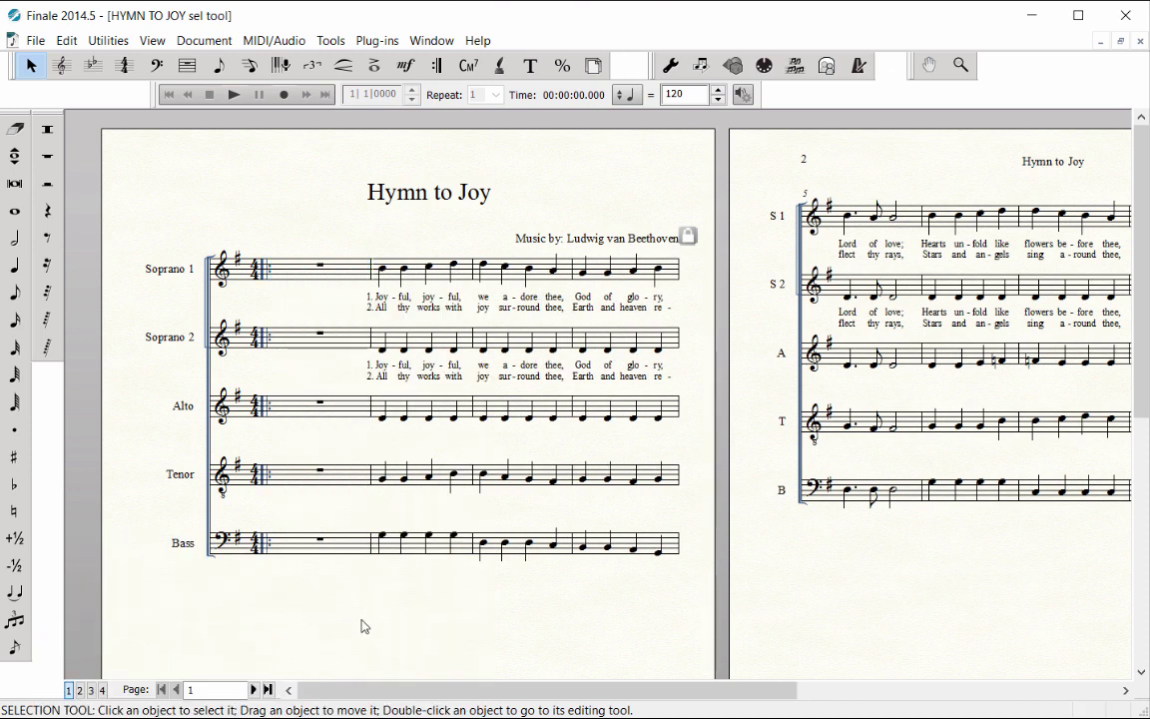